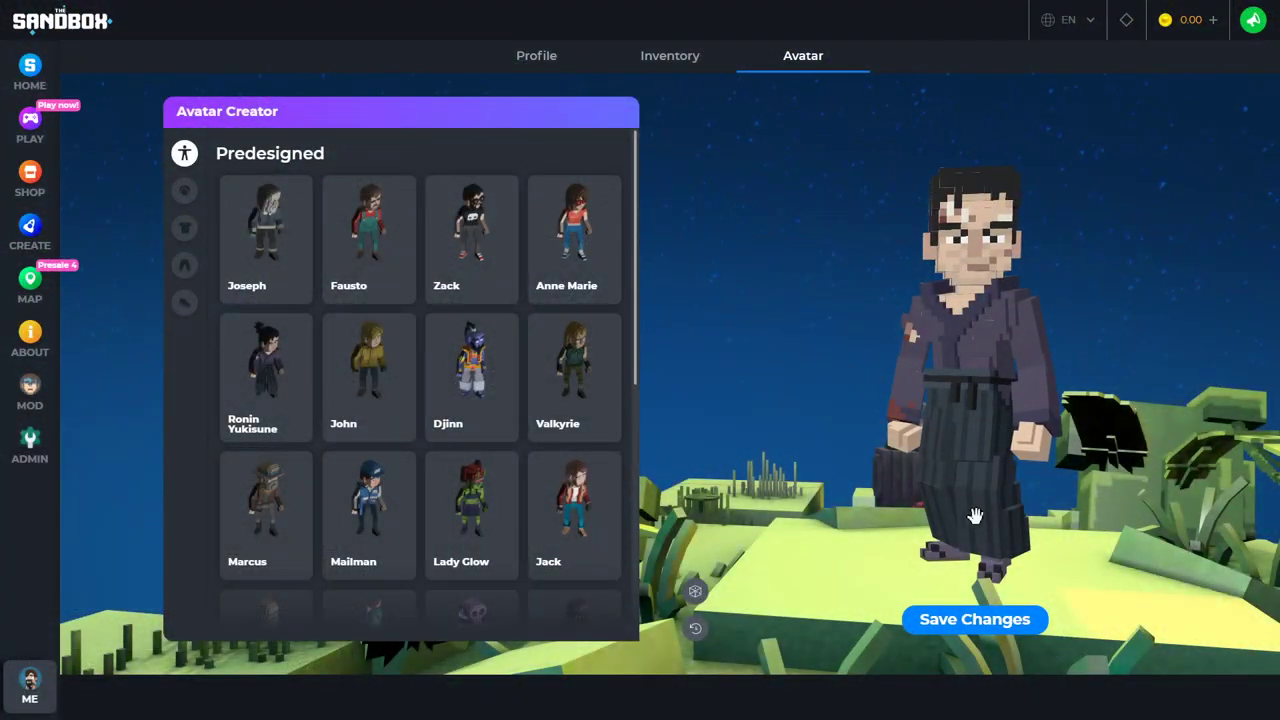
Apply the predesigned Zack look to the avatar and rotate the 3-D preview.
left_click(460, 215)
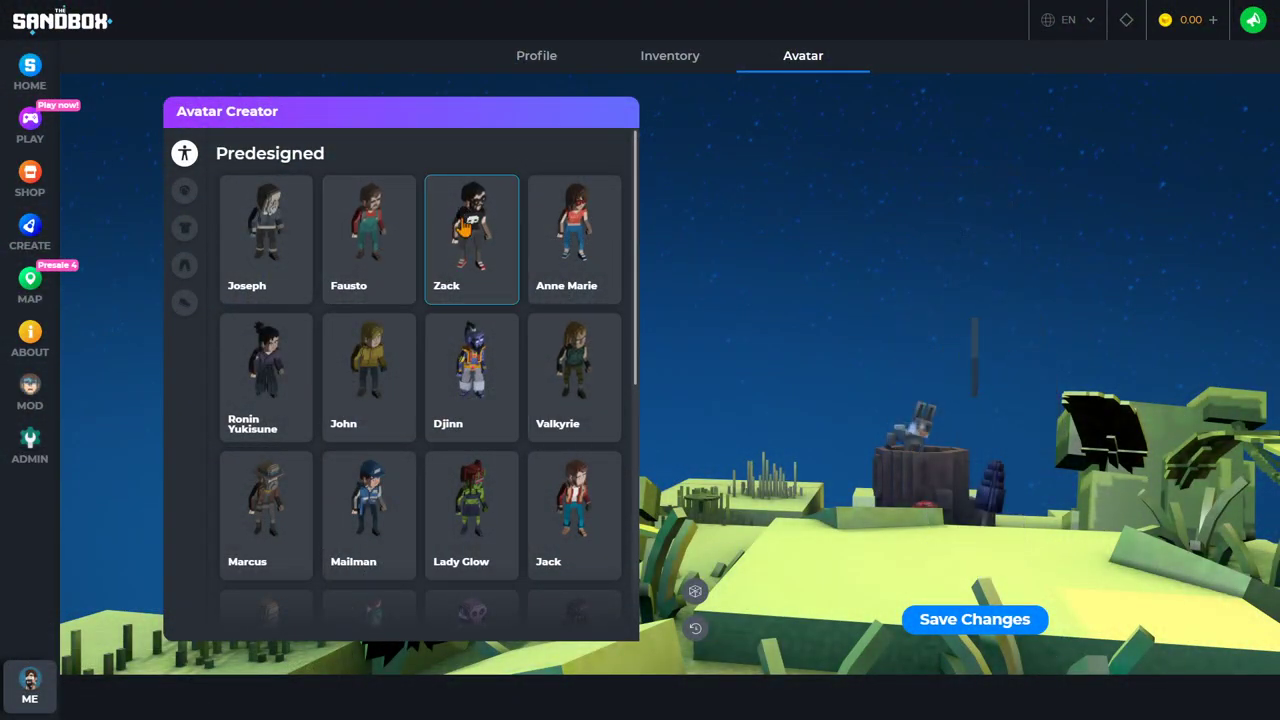
left_click_drag(690, 330, 660, 378)
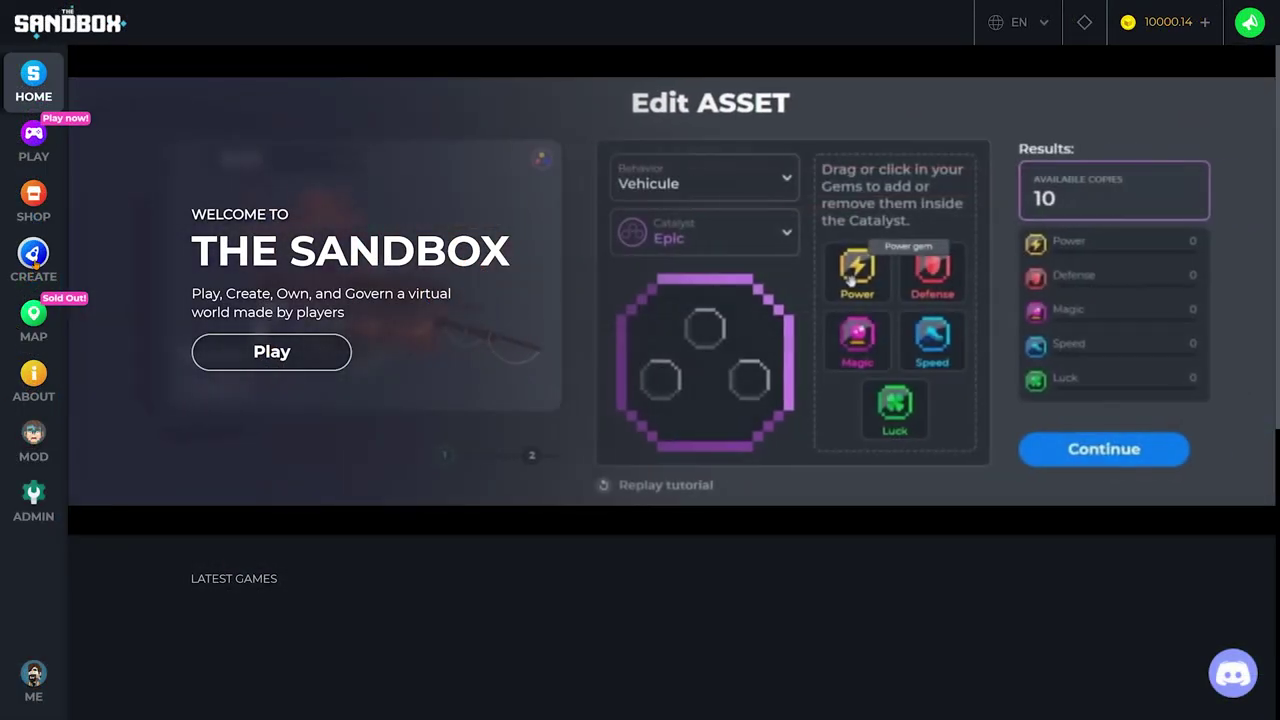
Choose the Windows download of VoxEdit Beta from the Create page's VoxEdit section.
left_click(33, 258)
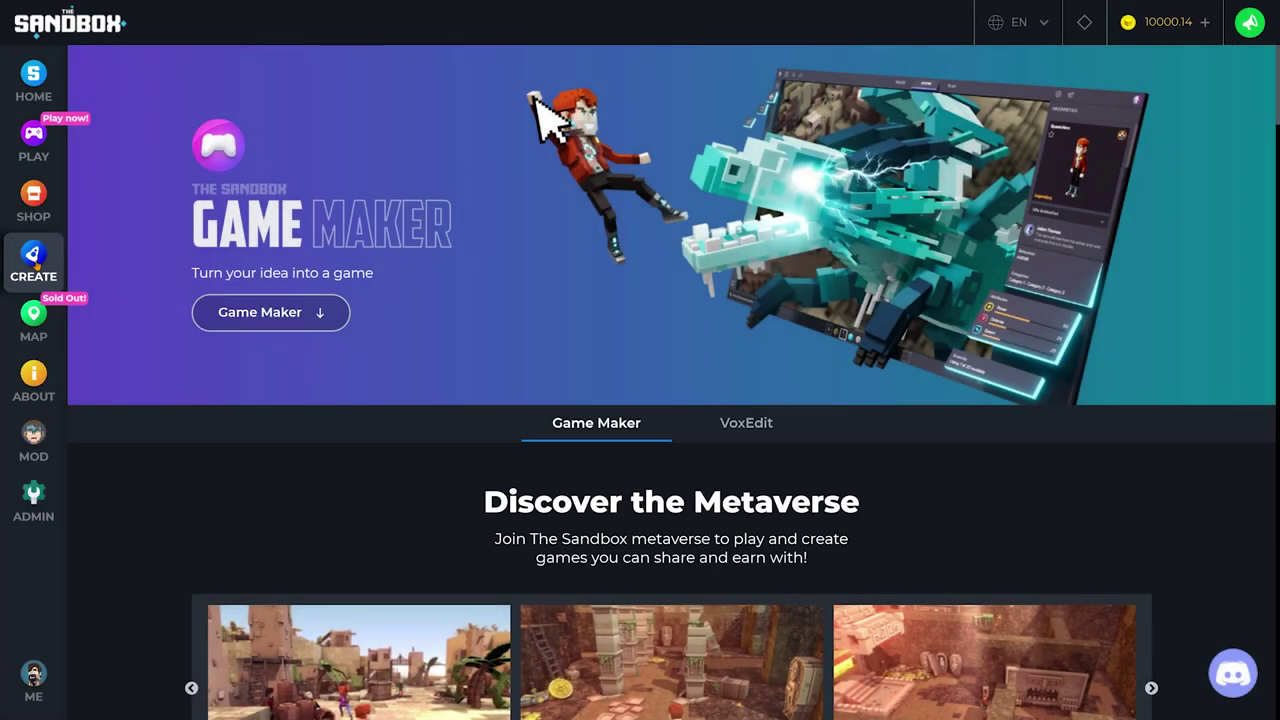
left_click(742, 428)
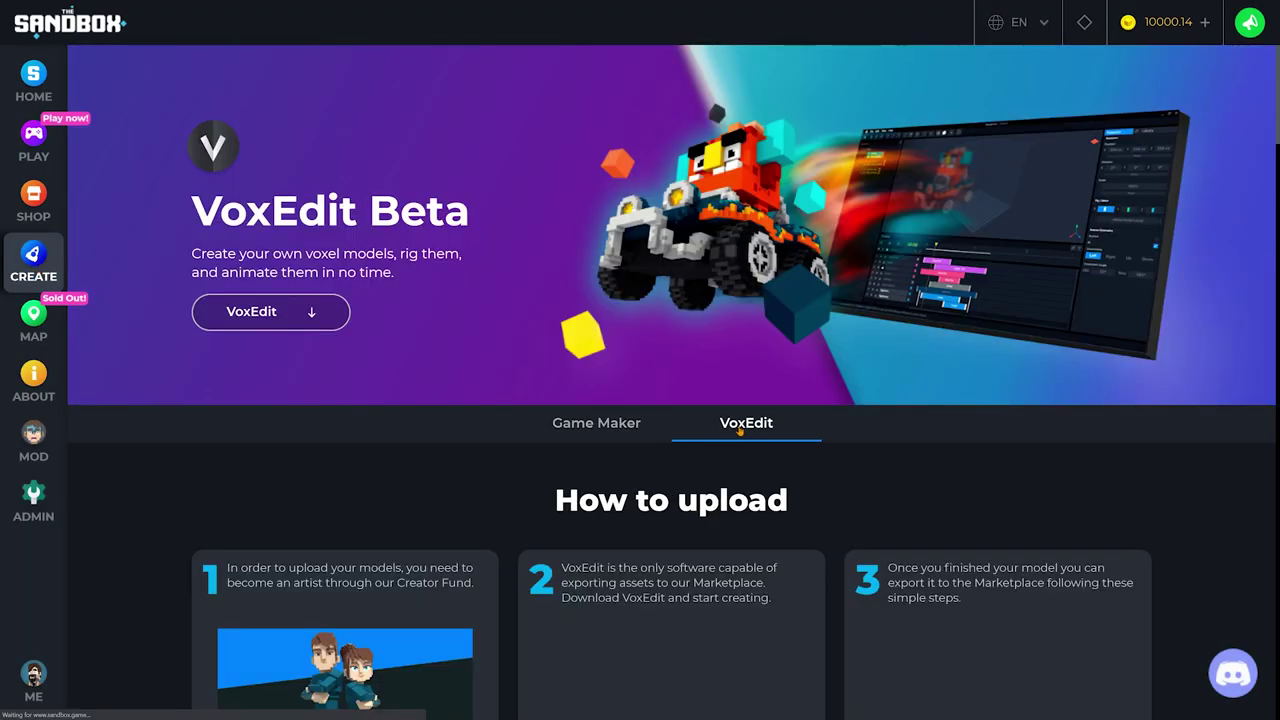
left_click(295, 318)
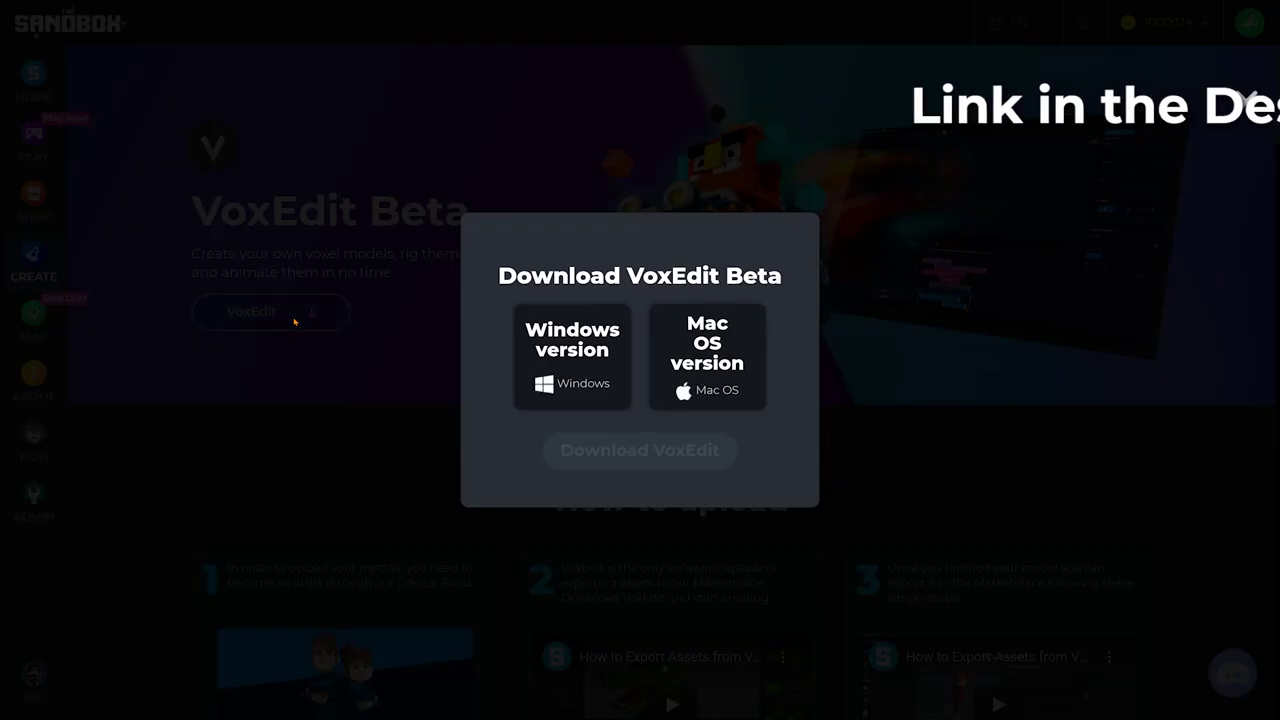
left_click(581, 368)
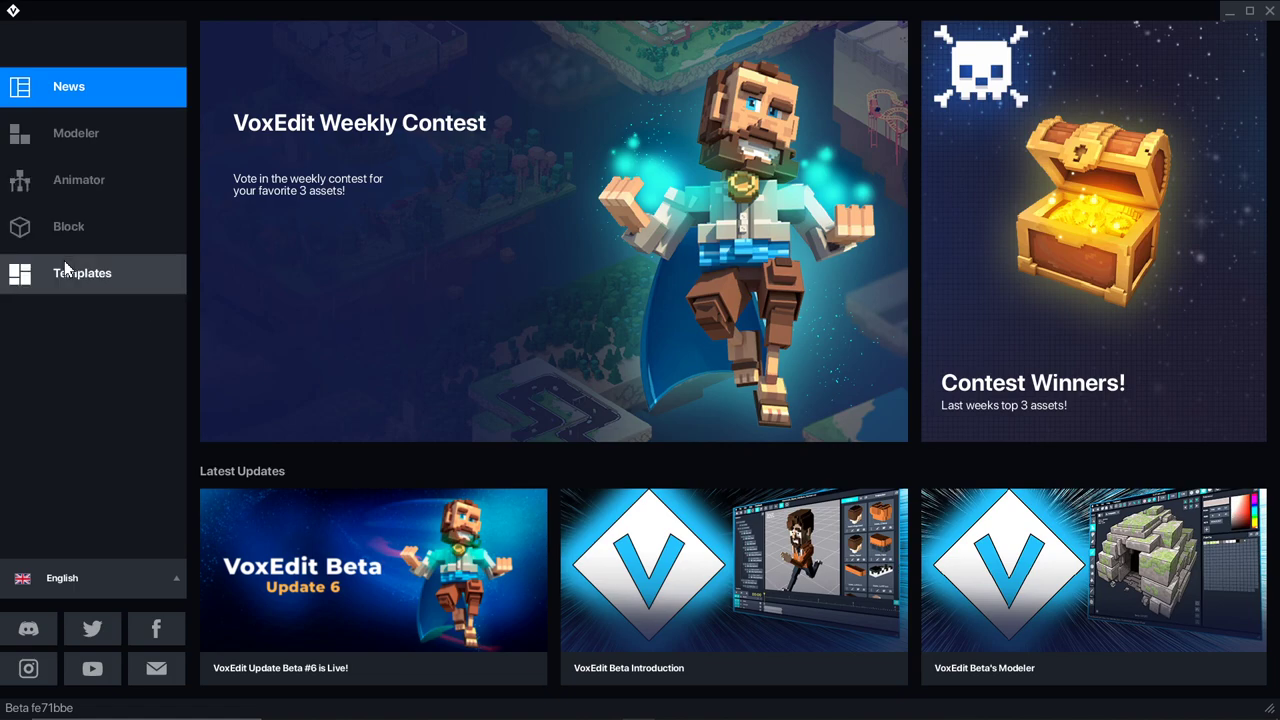
Create a project from the Avatar Head template, name it 'head test', and save it.
left_click(67, 275)
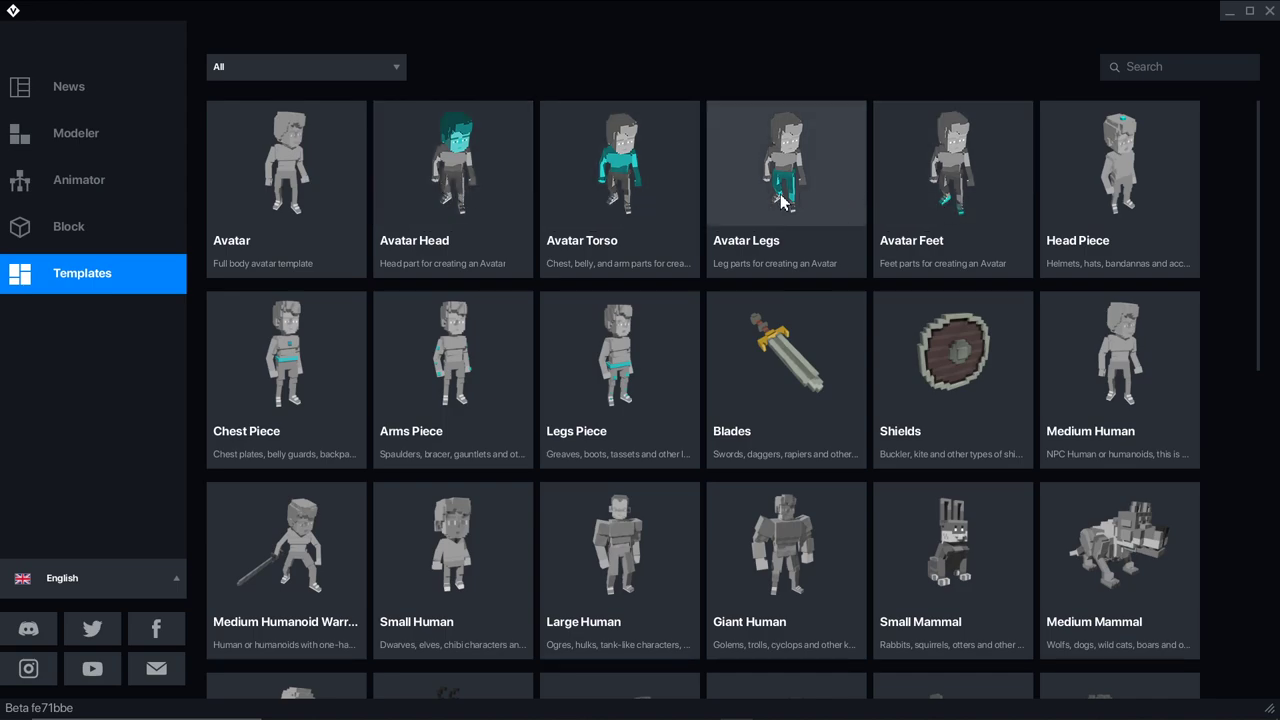
left_click(449, 195)
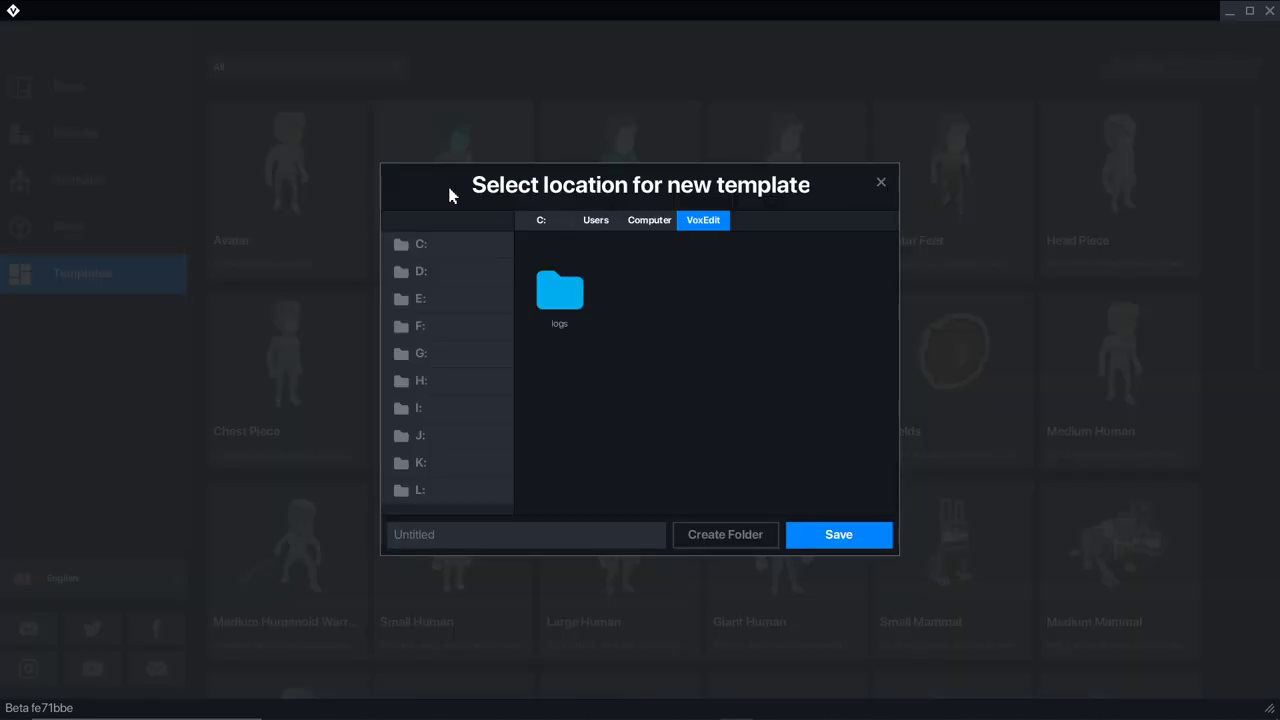
left_click(592, 540)
type("head test")
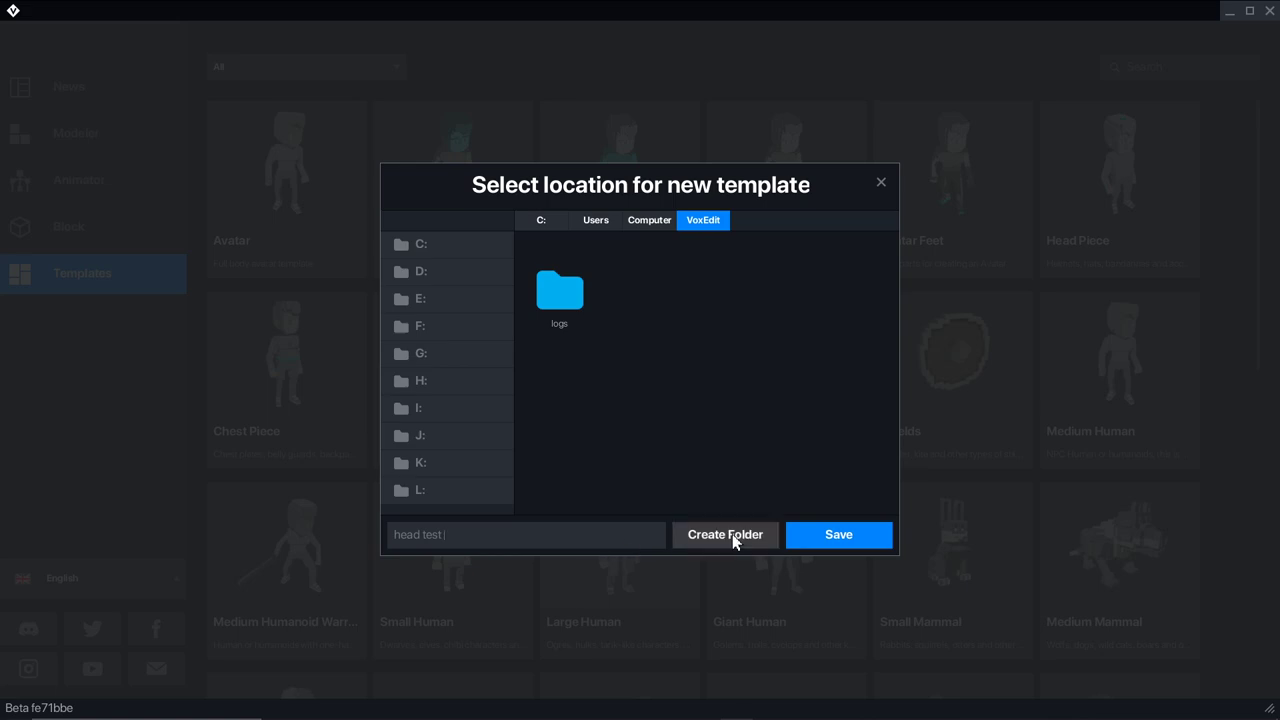
left_click(826, 532)
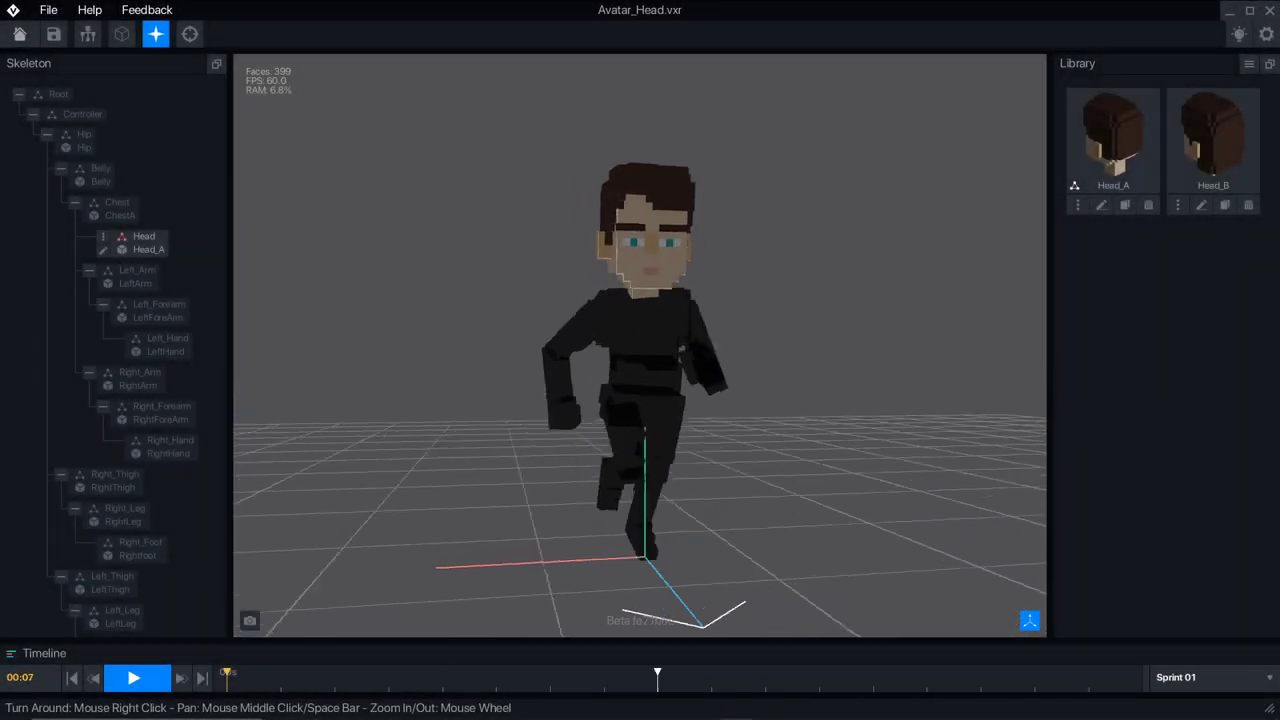
Play Run 01, switch the avatar to the Idle 01 animation, then stop playback.
right_click_drag(680, 470, 849, 480)
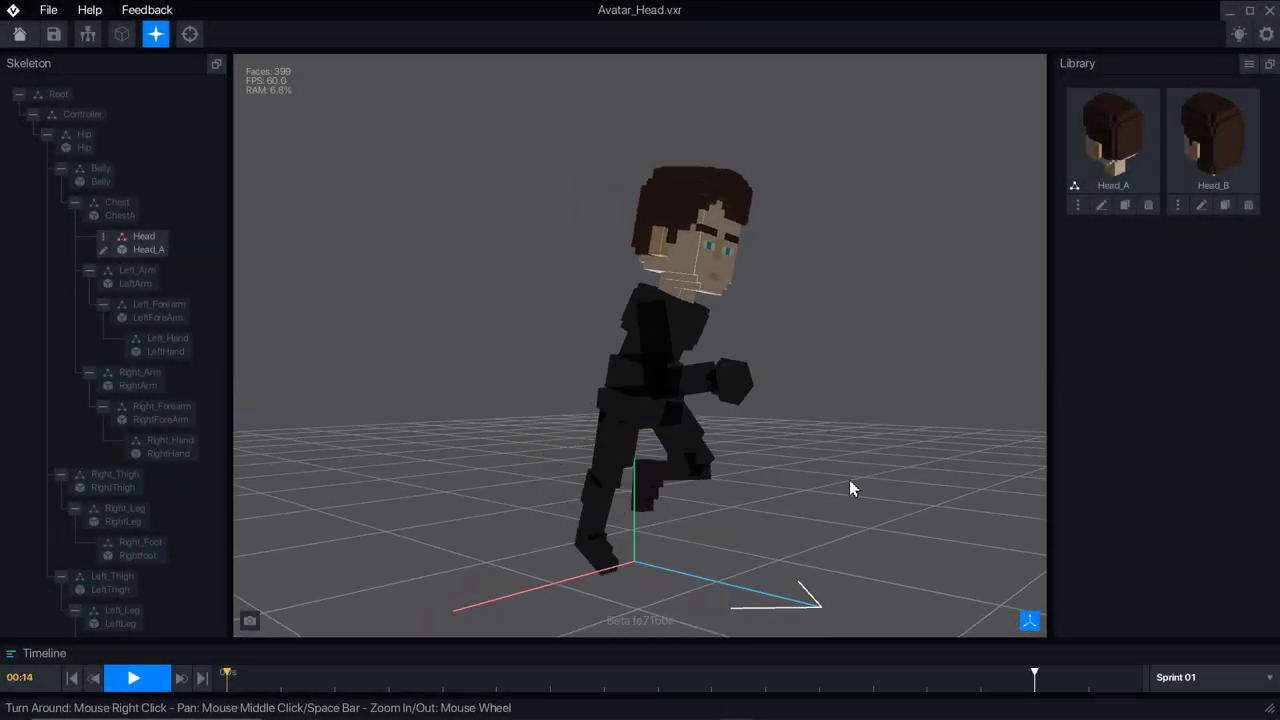
left_click(1219, 686)
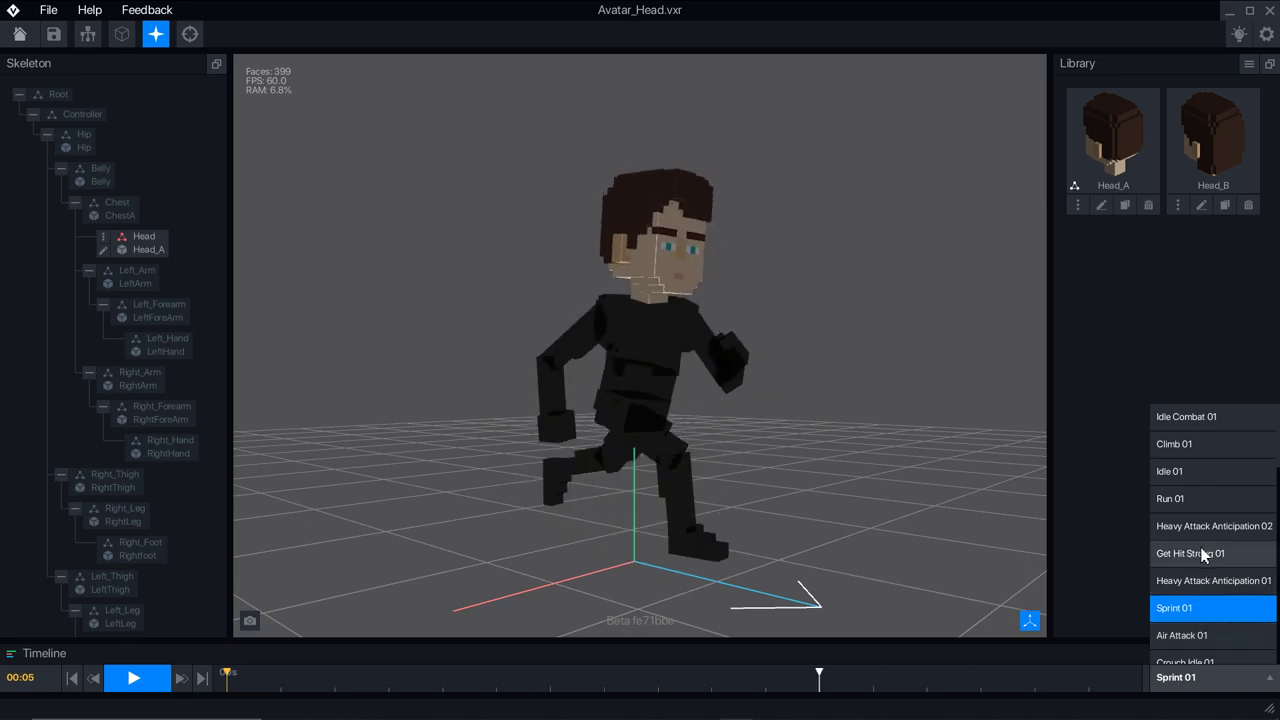
left_click(1215, 507)
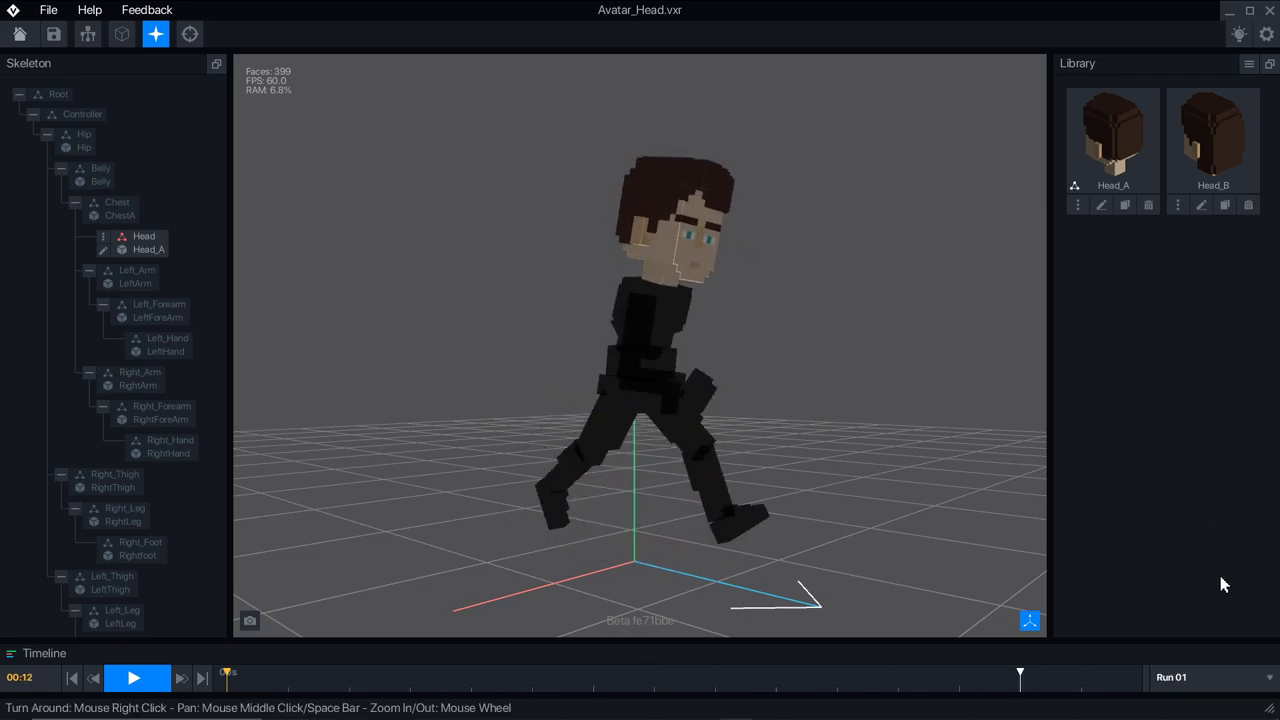
left_click(1214, 677)
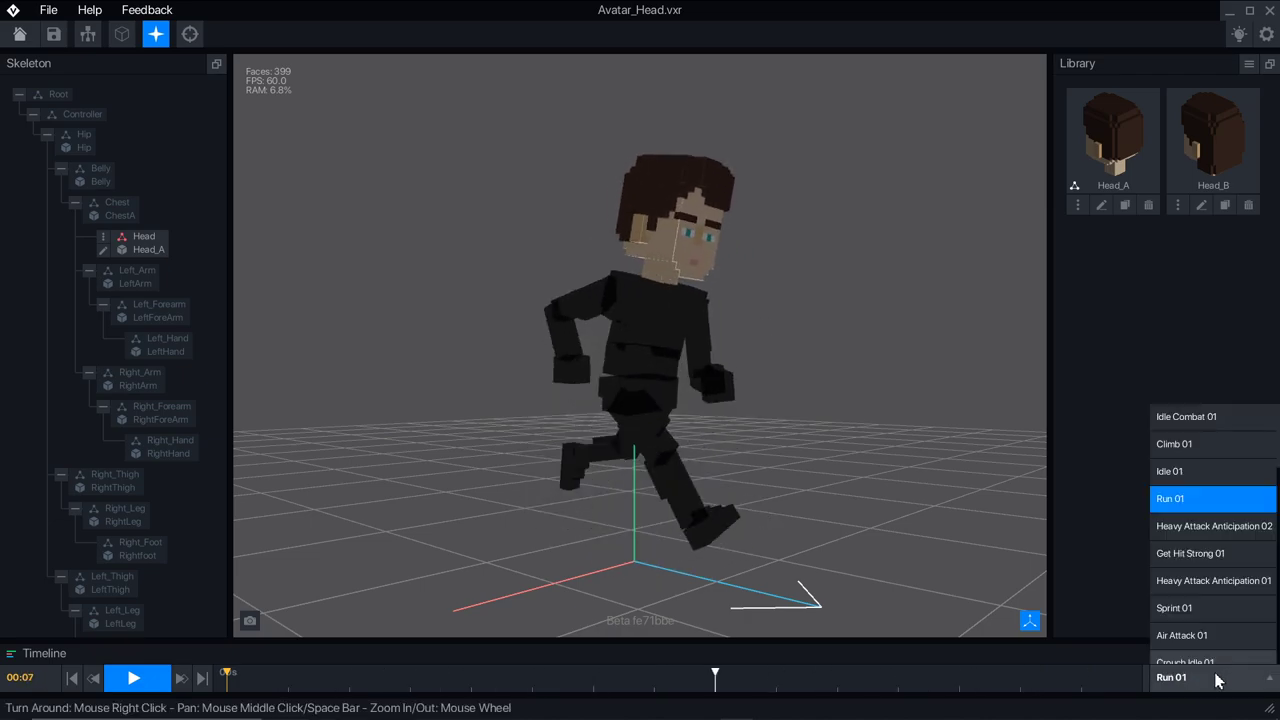
left_click(1201, 459)
right_click_drag(753, 411, 604, 410)
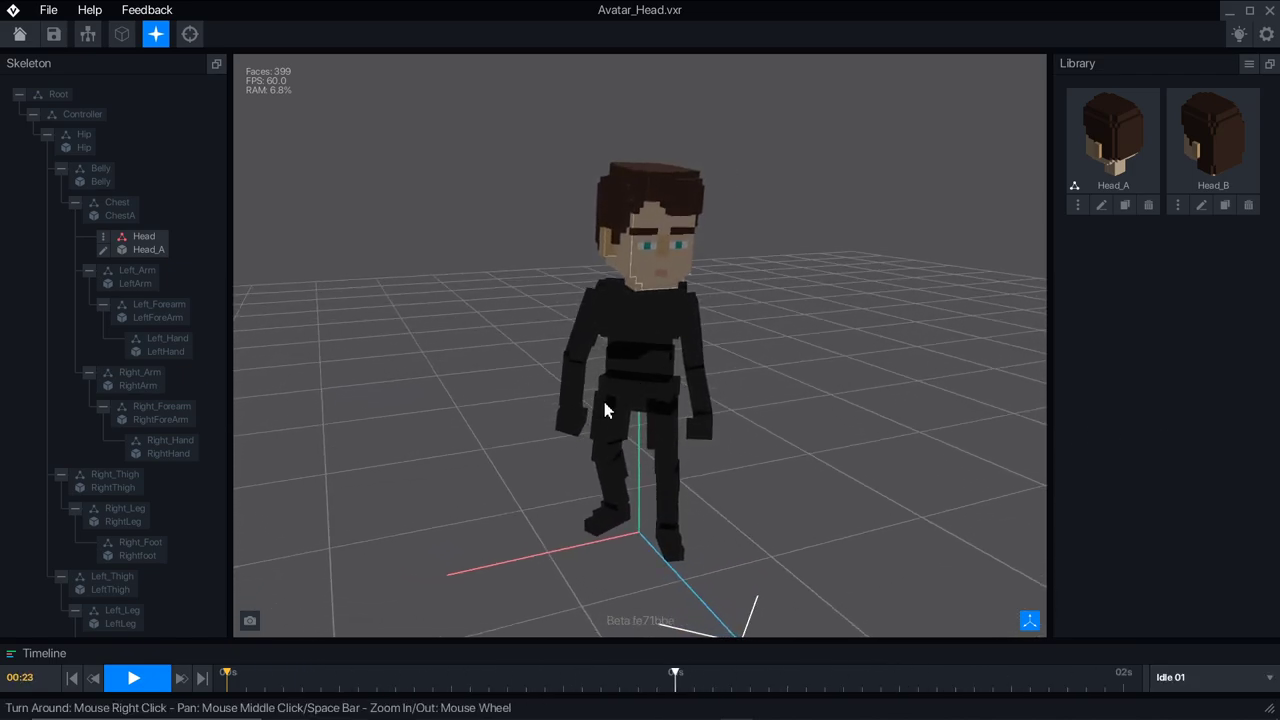
left_click(134, 678)
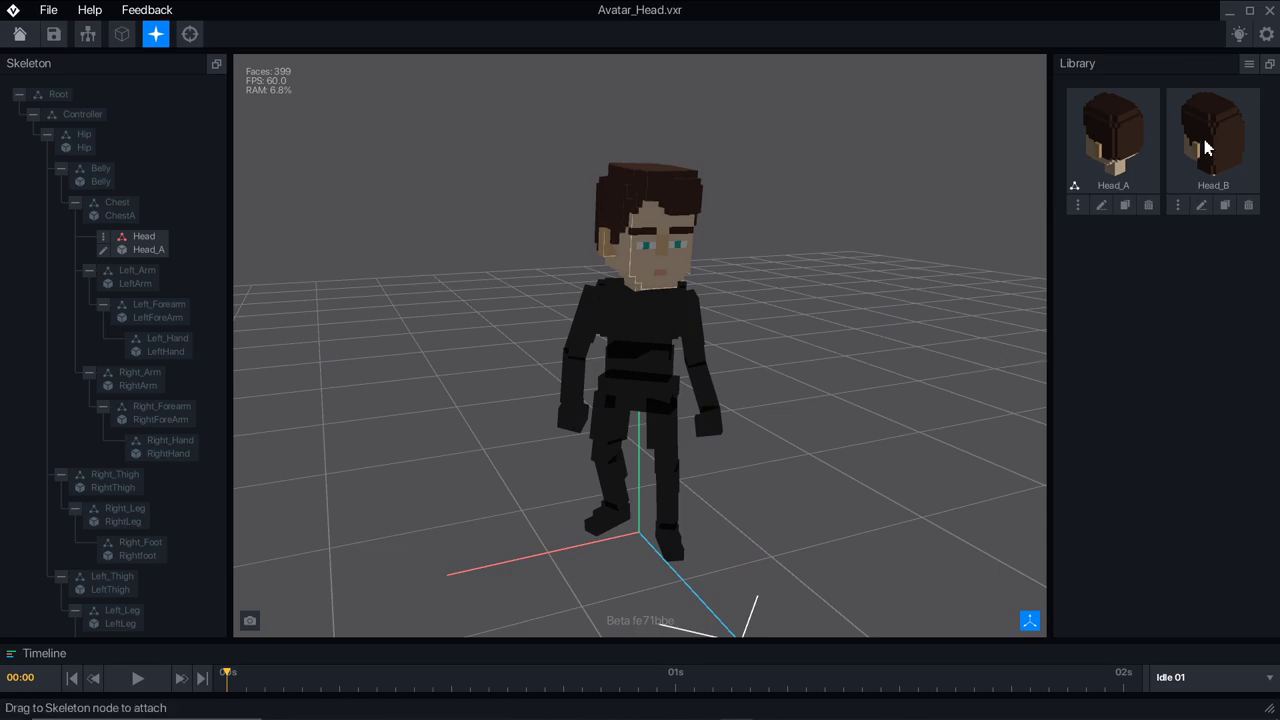
Attach Head_B to the Head bone, then put Head_A back in its place.
left_click_drag(1204, 139, 153, 246)
right_click_drag(566, 292, 800, 308)
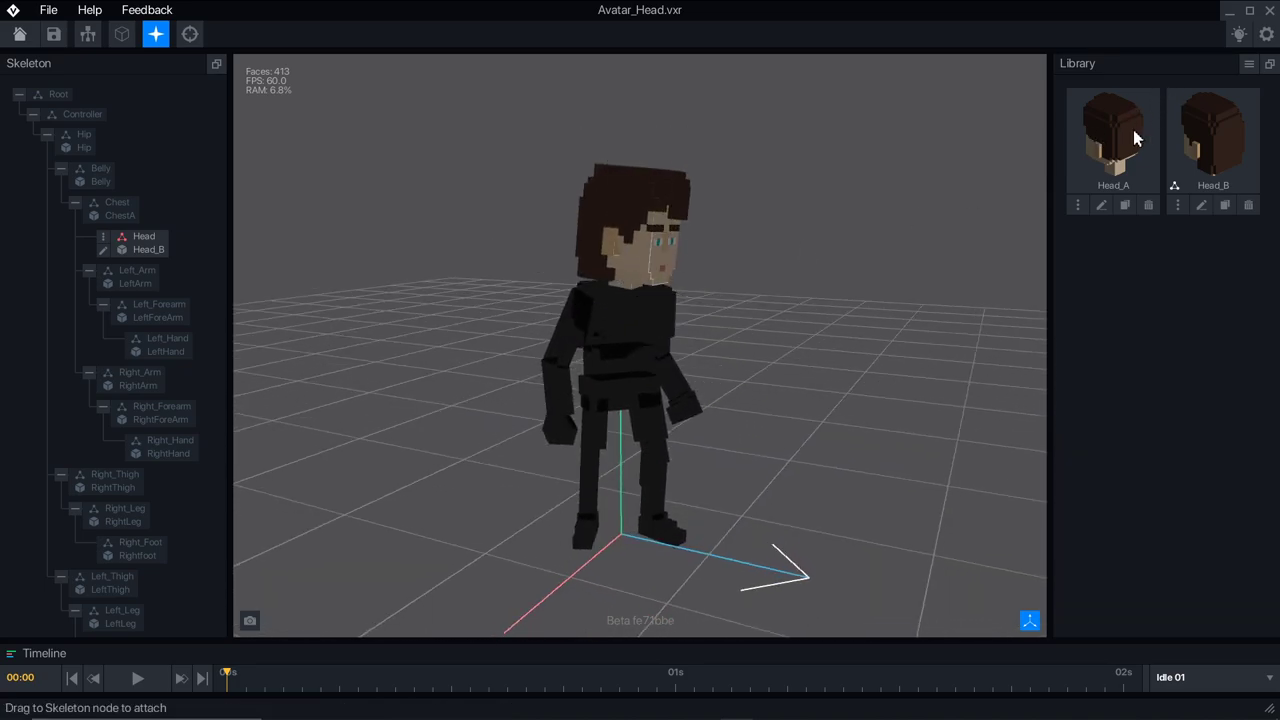
mouse_move(1110, 135)
left_mouse_down()
mouse_move(869, 291)
mouse_move(286, 291)
mouse_move(158, 250)
left_mouse_up()
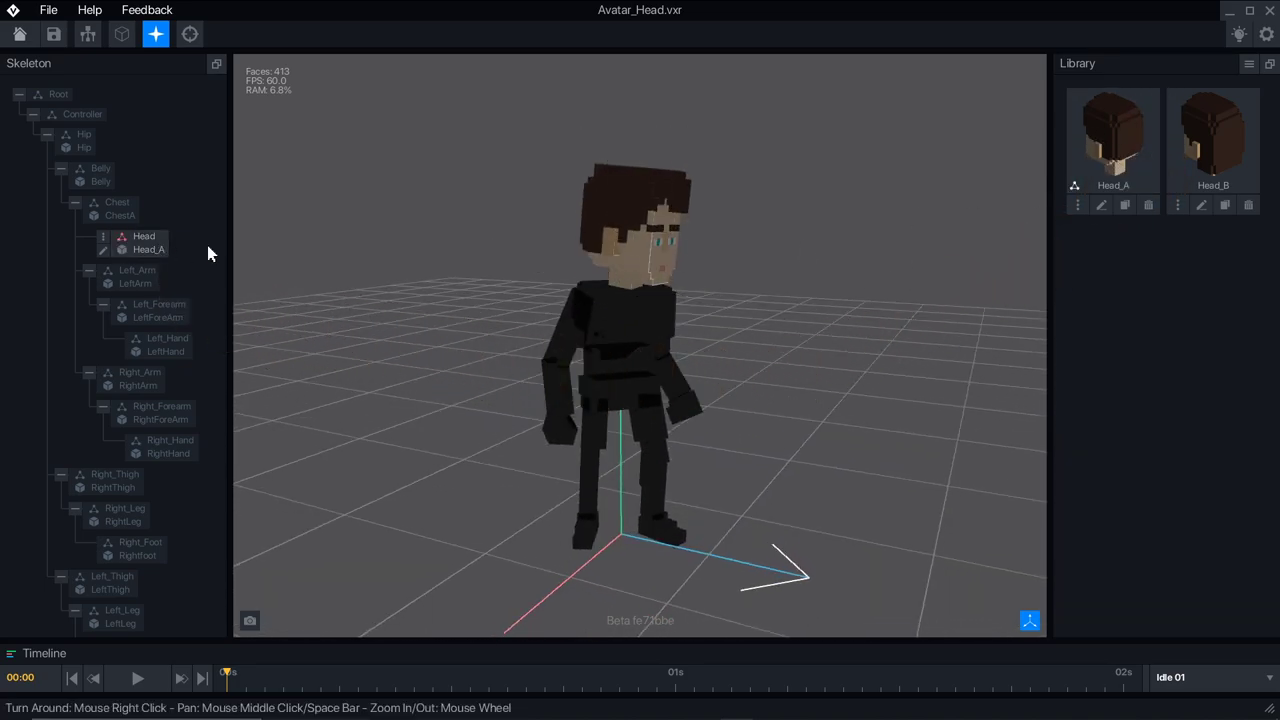
left_click(597, 281)
right_click_drag(597, 281, 631, 279)
left_click(631, 278)
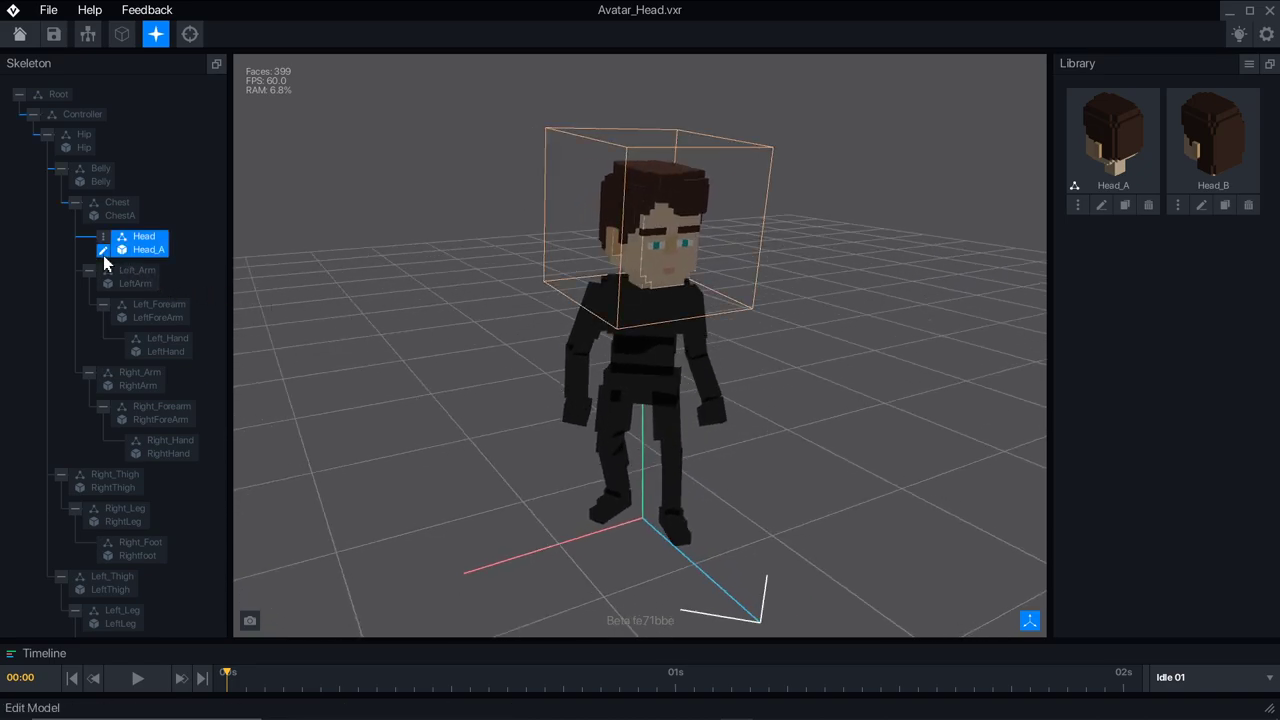
Open Head_A for voxel editing and darken its skin from #E0C7AA to #CDB79D.
left_click(104, 255)
right_click_drag(455, 362, 471, 311)
scroll(471, 311, "up", 5)
scroll(445, 405, "down", 10)
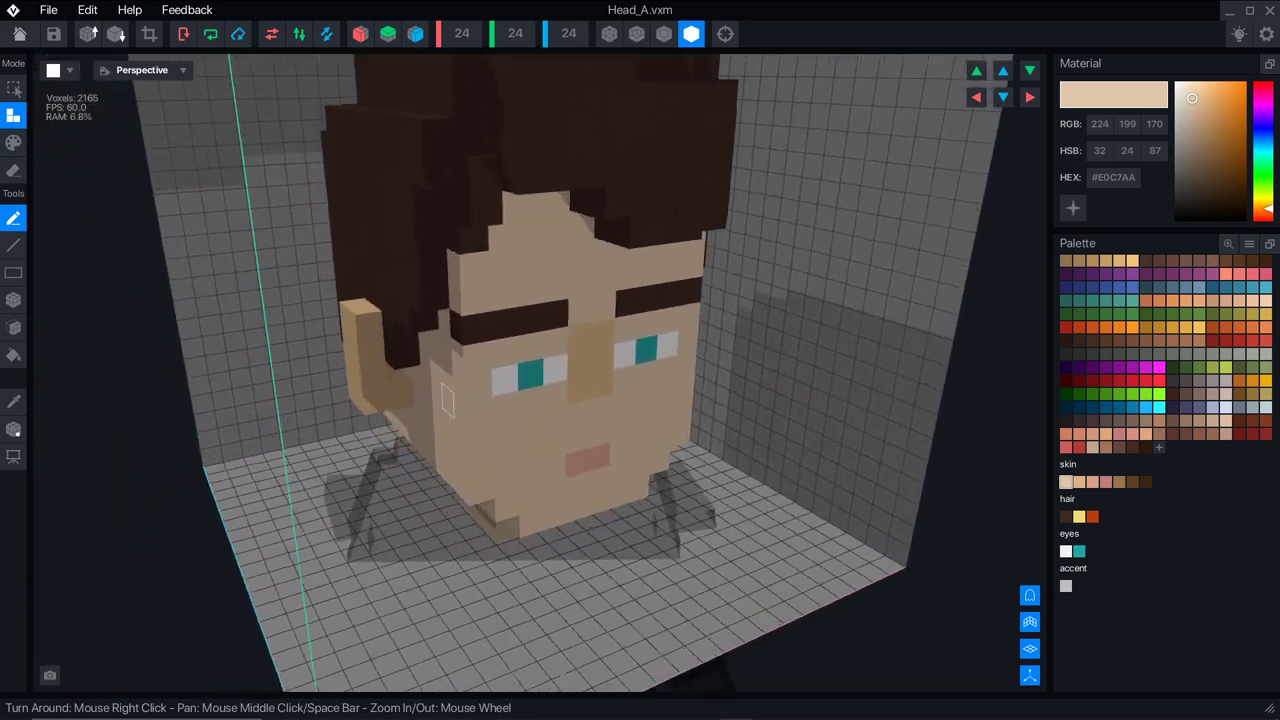
right_click_drag(475, 458, 495, 413)
scroll(505, 405, "up", 3)
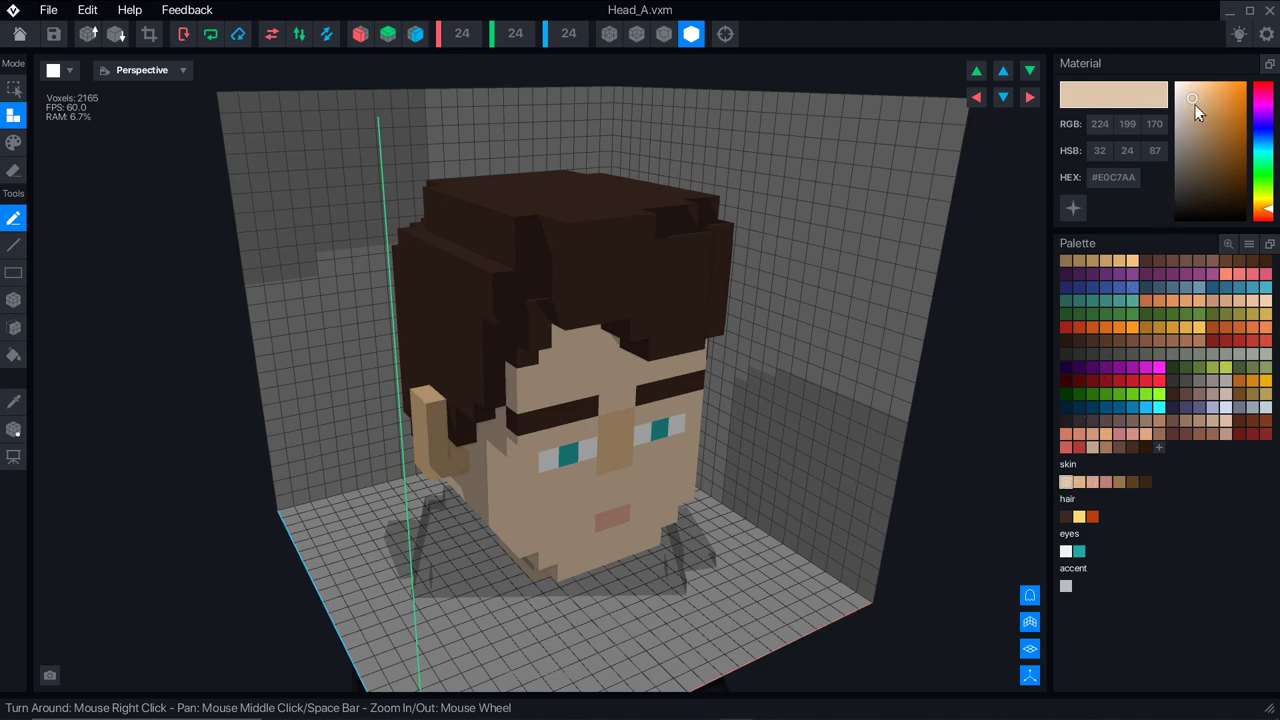
mouse_move(1193, 100)
left_mouse_down()
mouse_move(1214, 170)
mouse_move(1224, 126)
mouse_move(1181, 98)
mouse_move(1191, 108)
left_mouse_up()
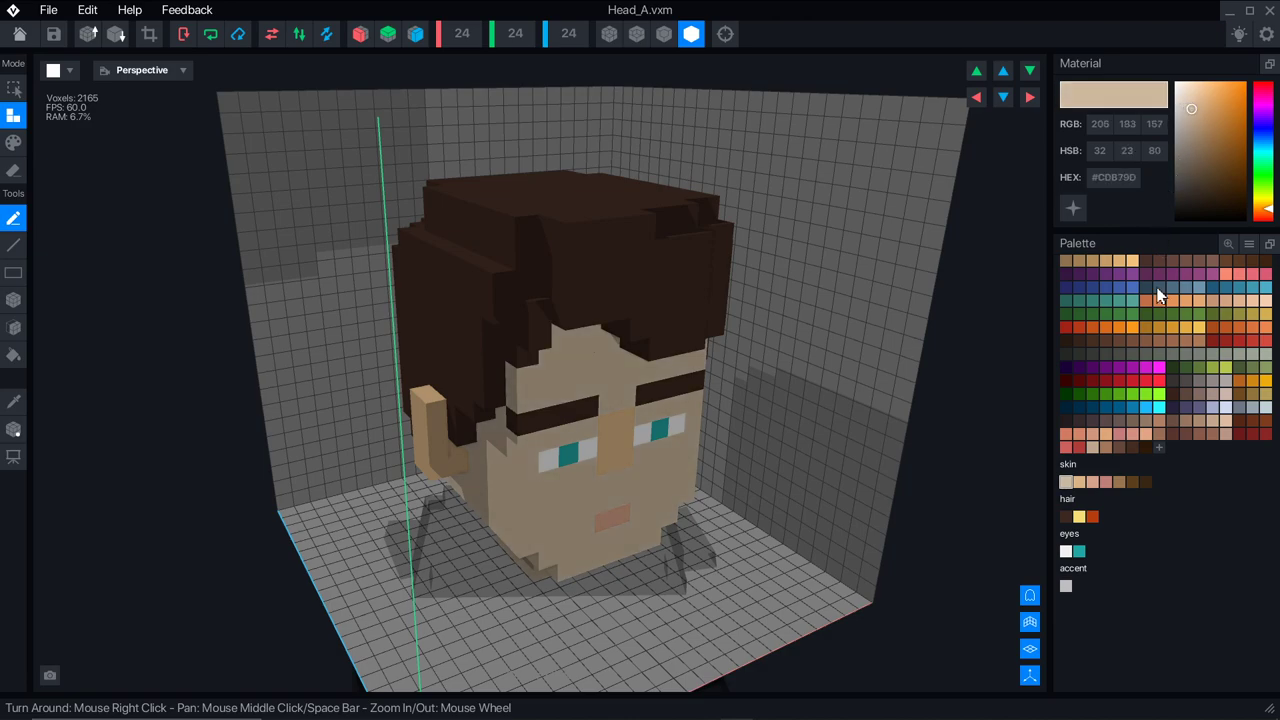
Pick the teal eye colour and toggle its Emissive glow on, then off again.
left_click(1079, 552)
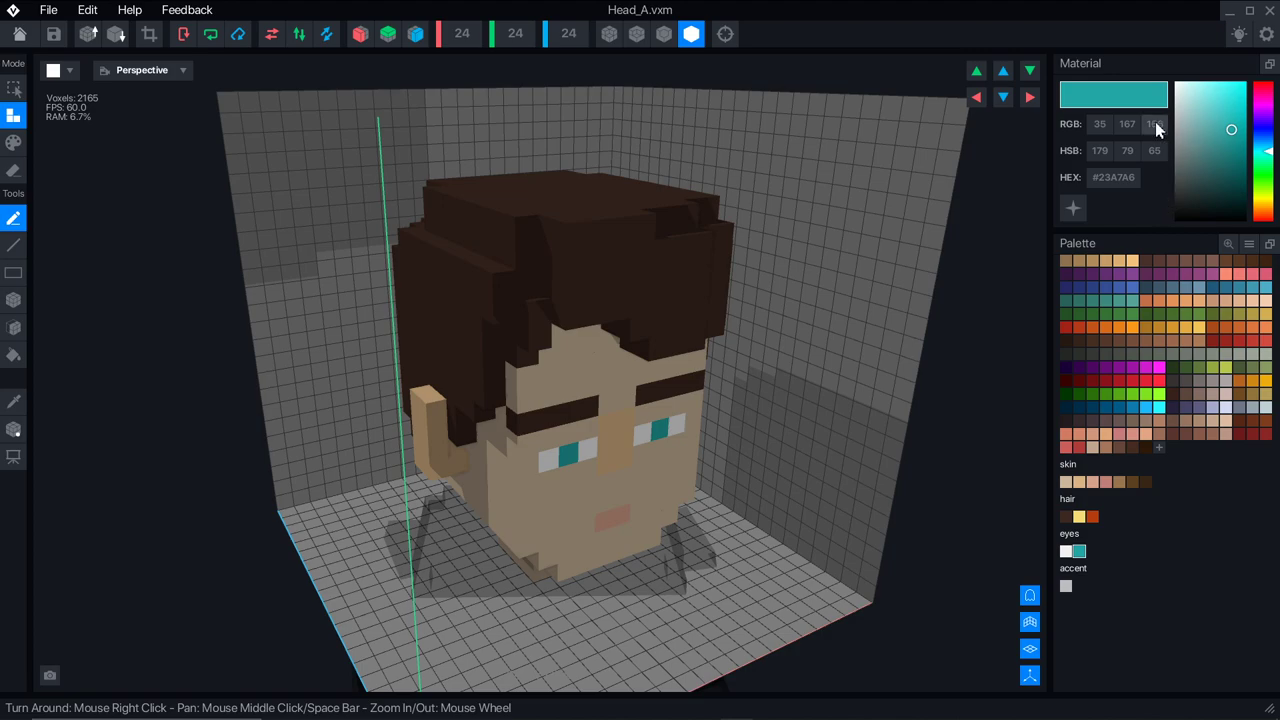
left_click(1076, 206)
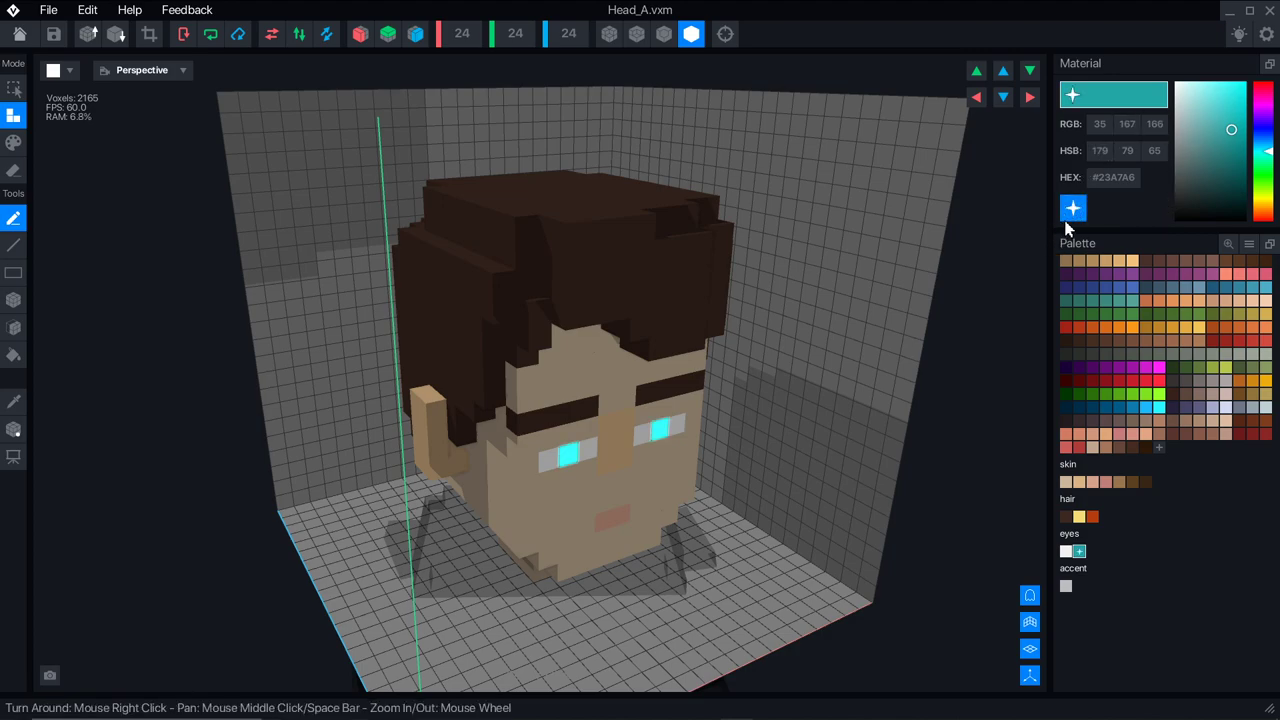
left_click(1073, 209)
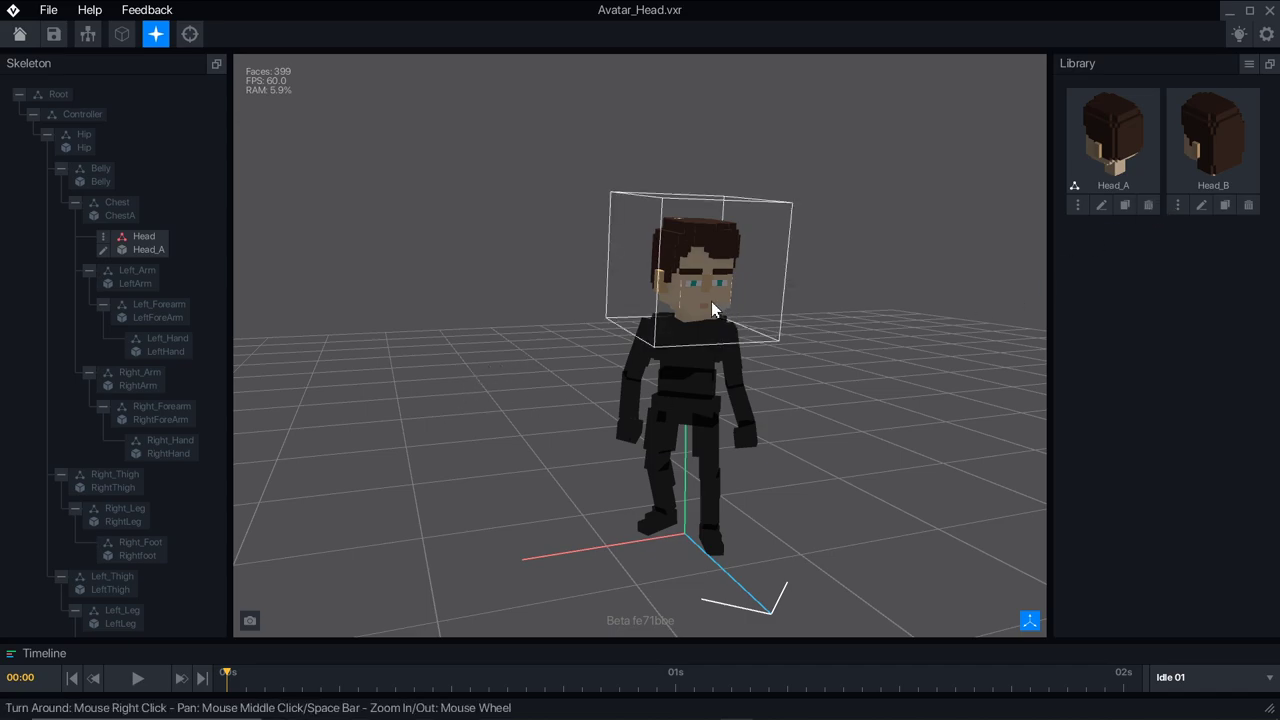
Delete the Head_A and Head_B models from the Library.
scroll(712, 310, "up", 4)
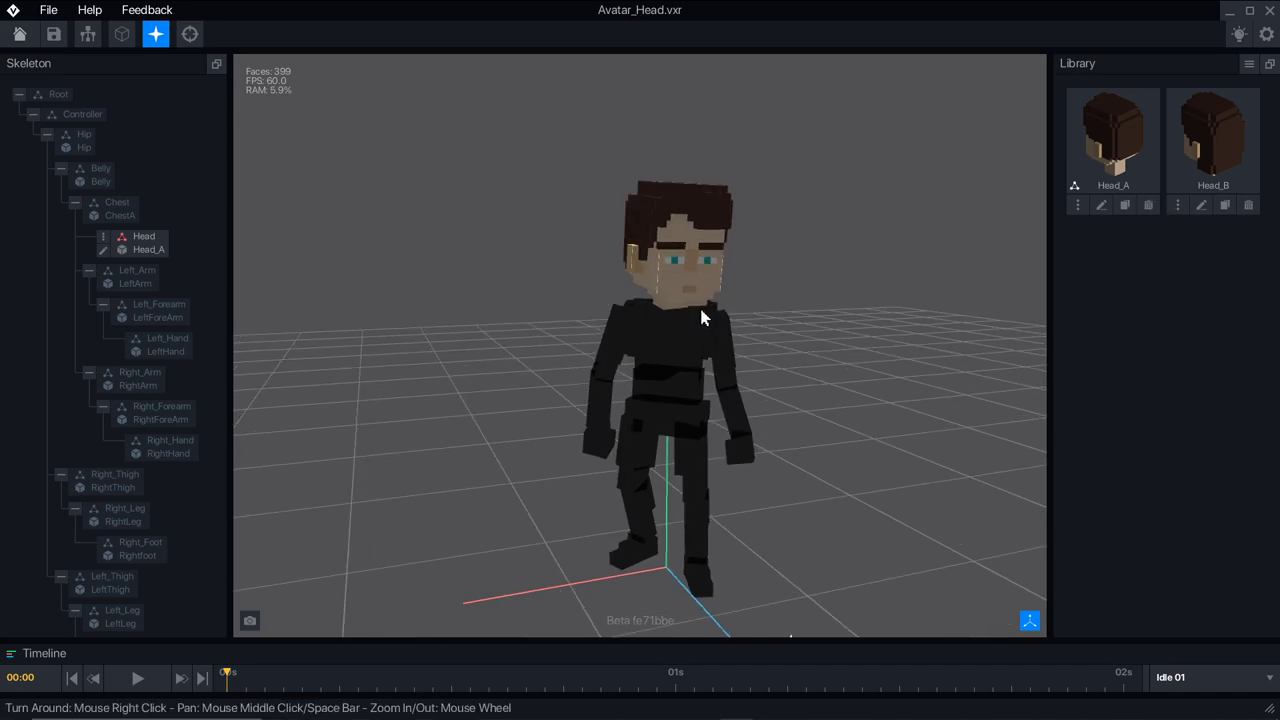
left_click(1149, 207)
left_click(601, 268)
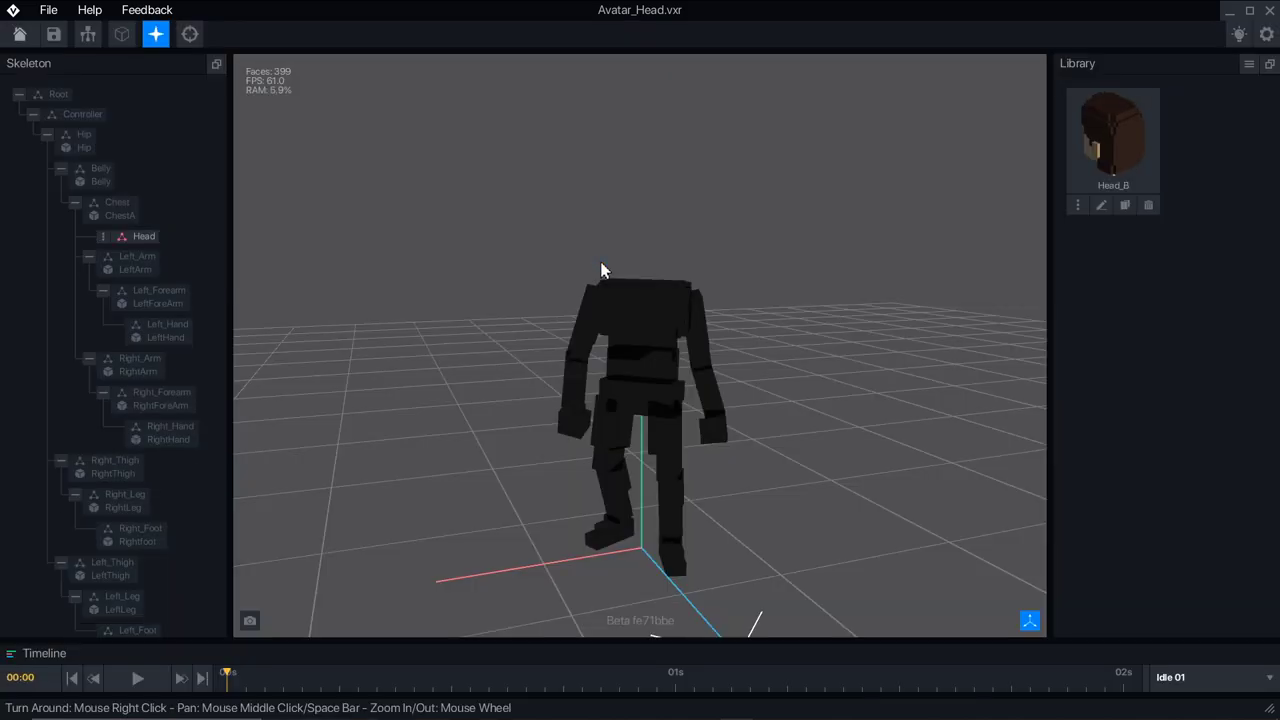
left_click(1149, 205)
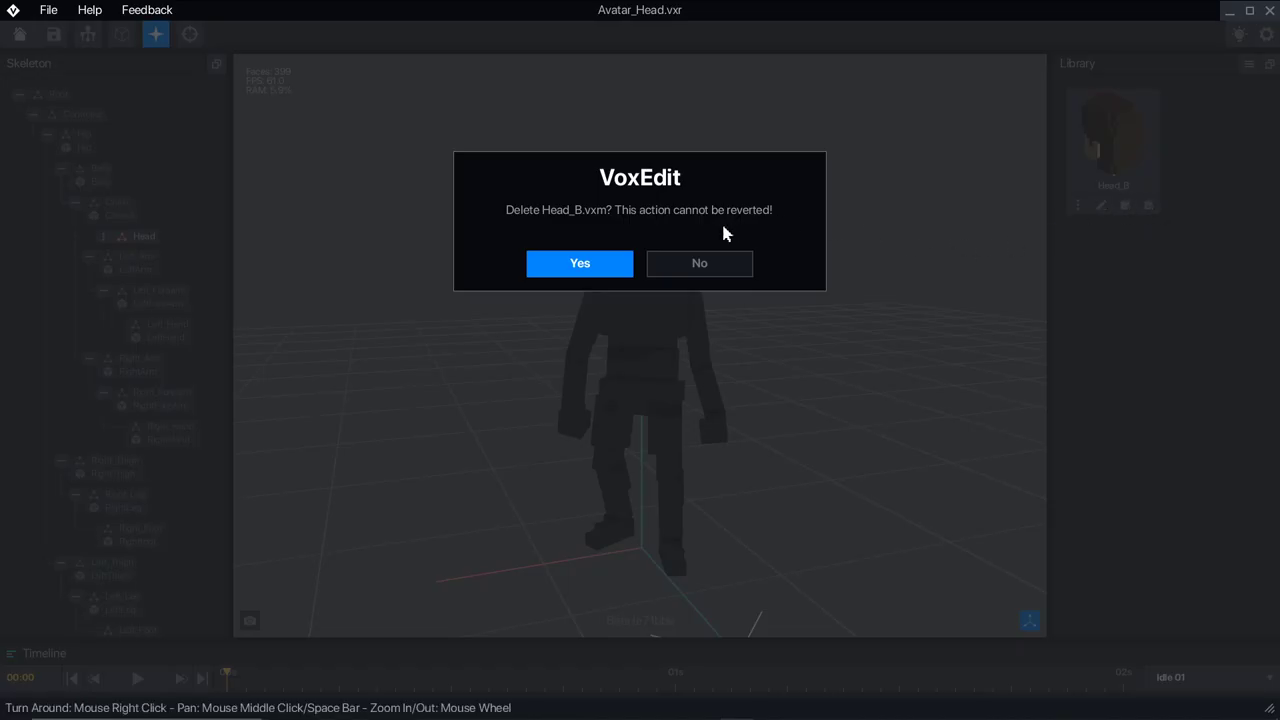
left_click(562, 268)
Import the bearded wizard Head_A.vxm and attach it to the avatar's Head bone.
left_click(1248, 63)
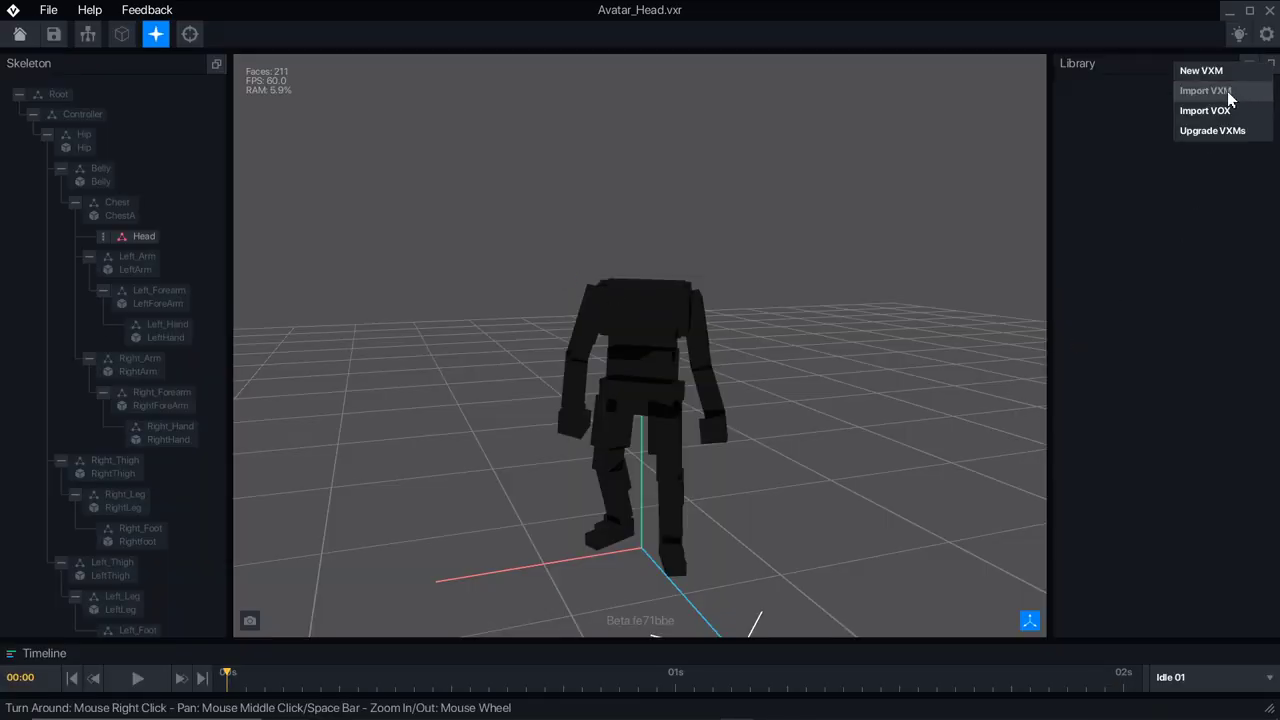
left_click(1227, 91)
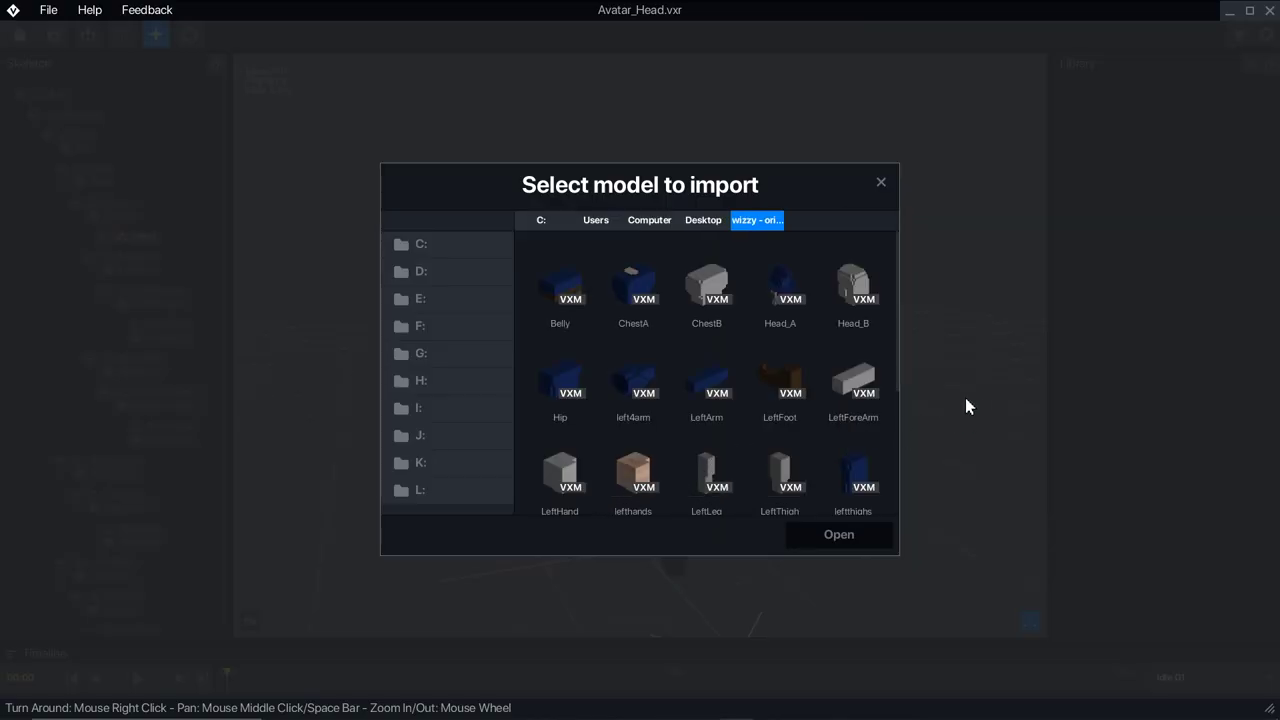
left_click(789, 293)
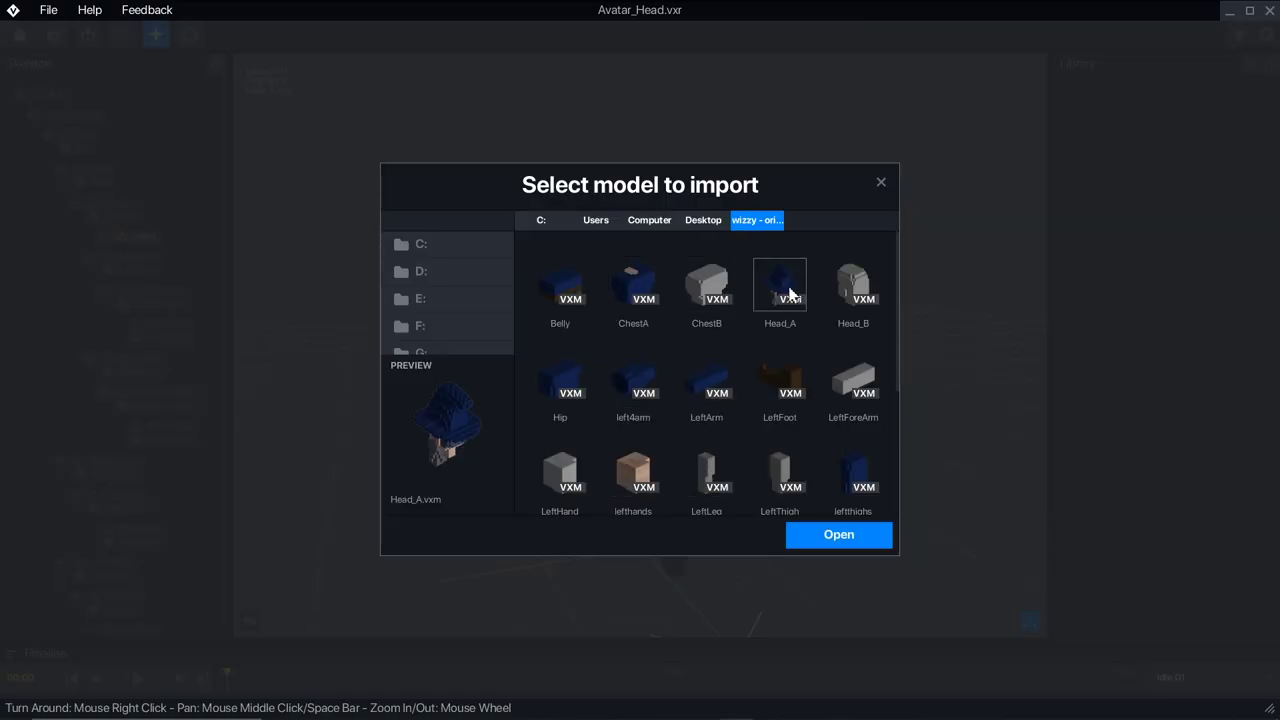
left_click(843, 540)
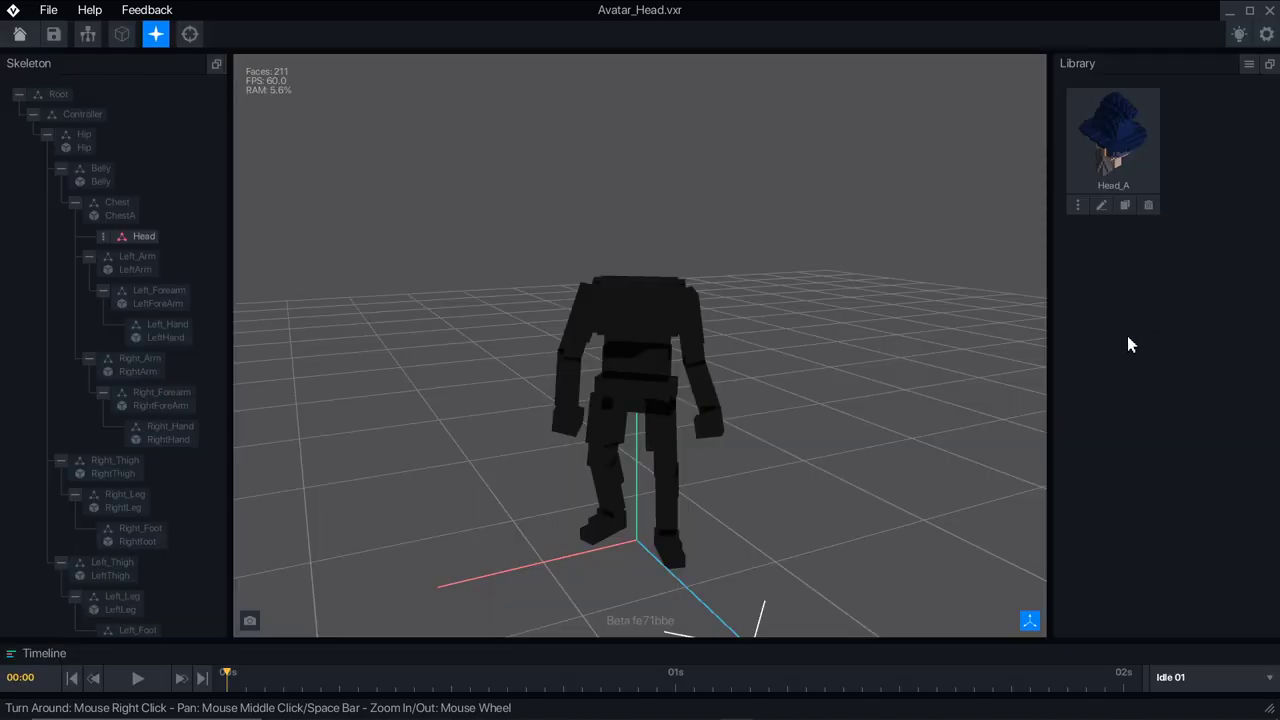
left_click_drag(1125, 155, 153, 241)
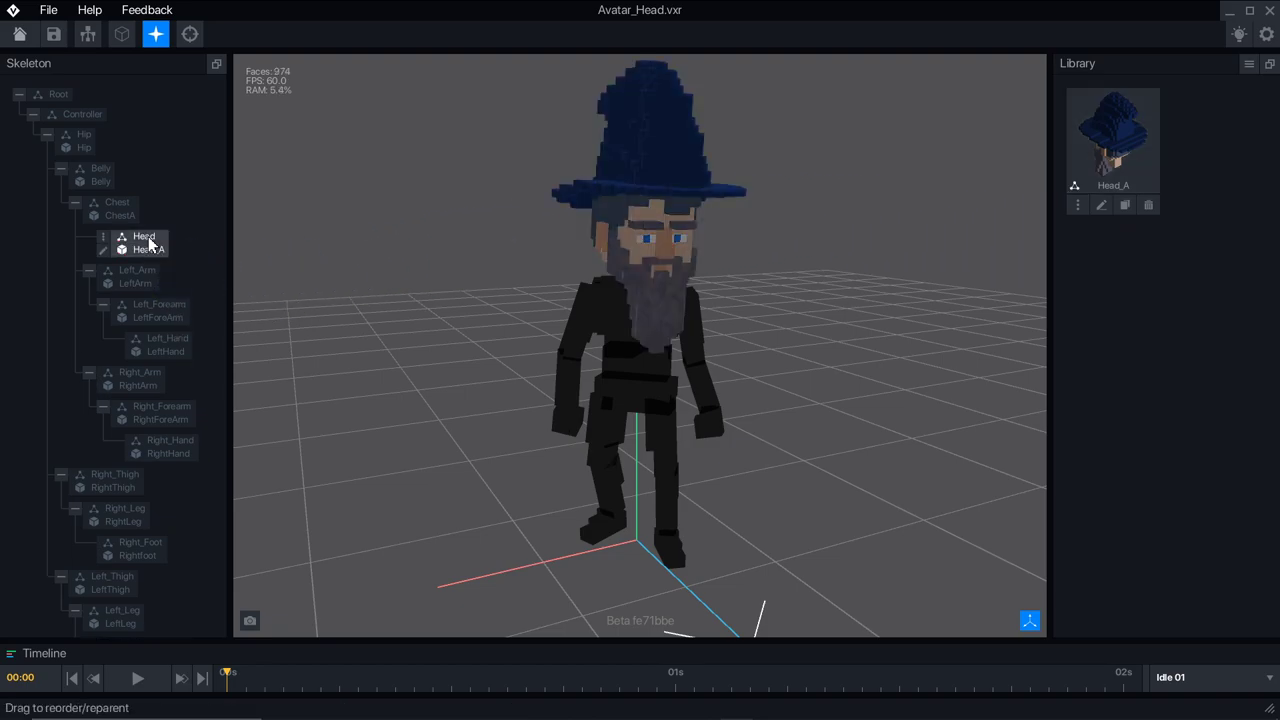
right_click_drag(635, 284, 632, 285)
Start exporting the wizard avatar via File > Export > Export To Marketplace.
scroll(304, 190, "up", 2)
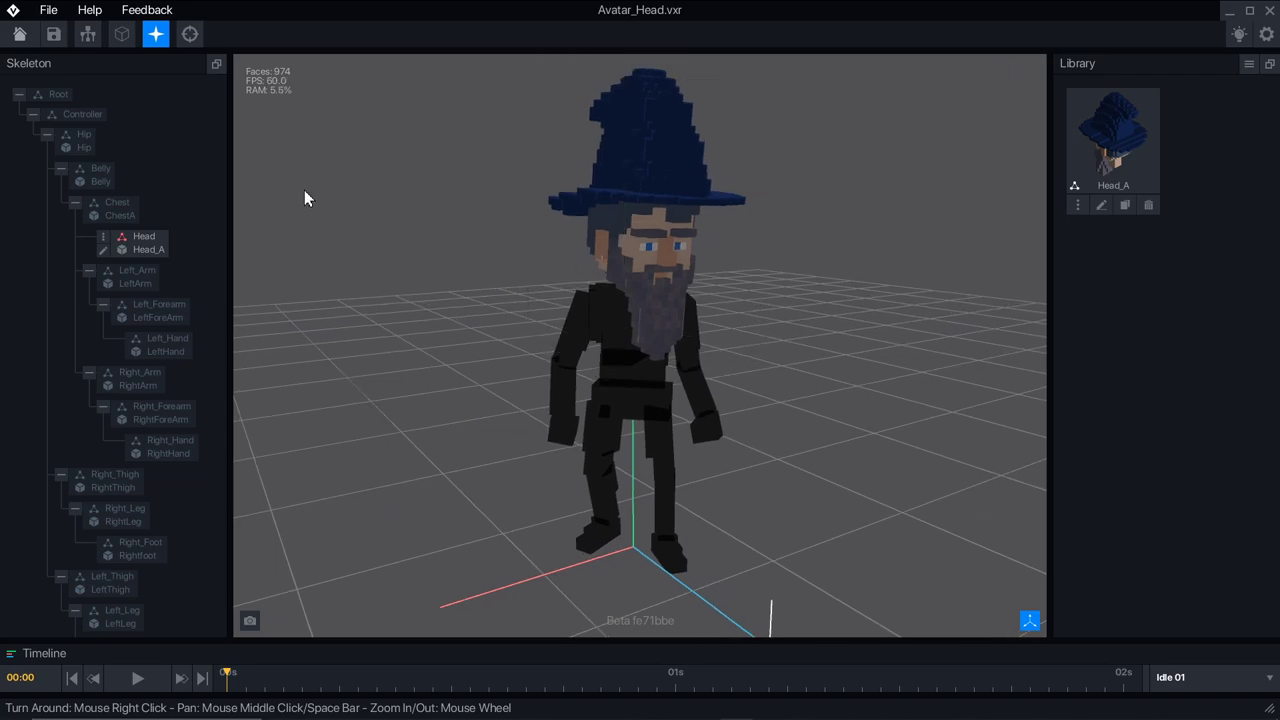
left_click(48, 9)
mouse_move(56, 47)
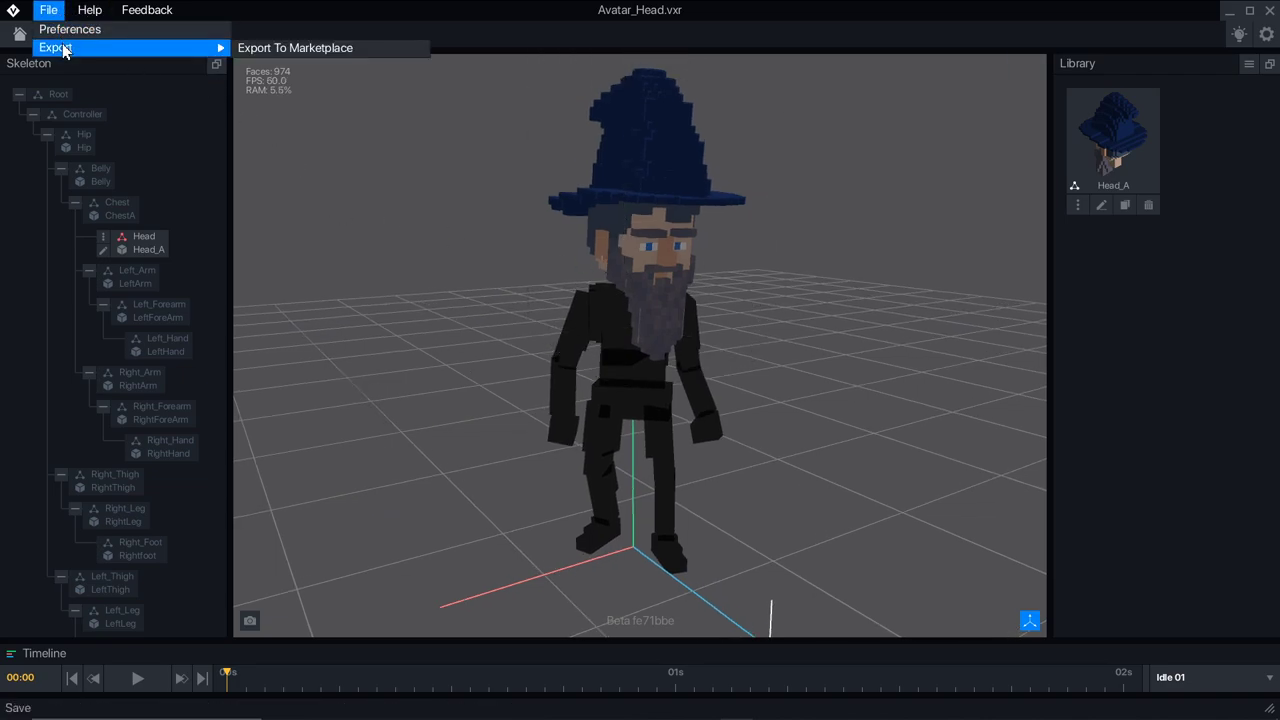
left_click(282, 49)
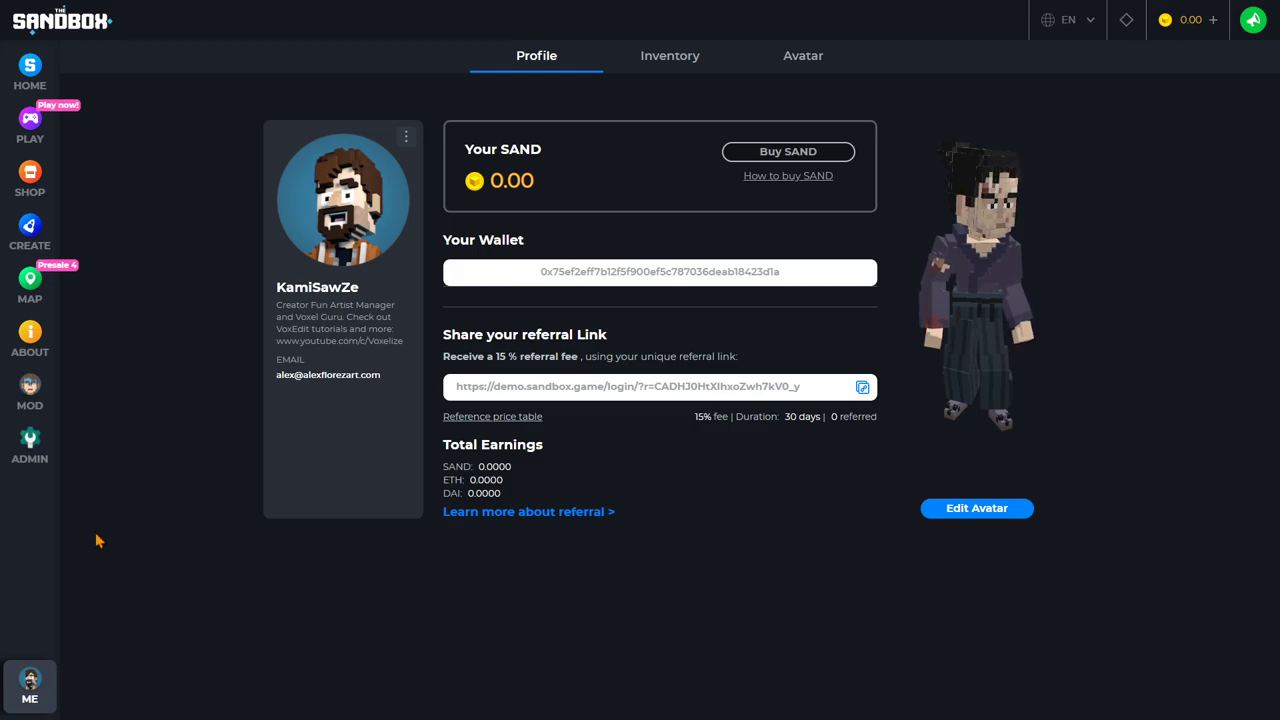
Open the Avatar Creator and dress the avatar in the Cyber Torso shirt.
left_click(986, 515)
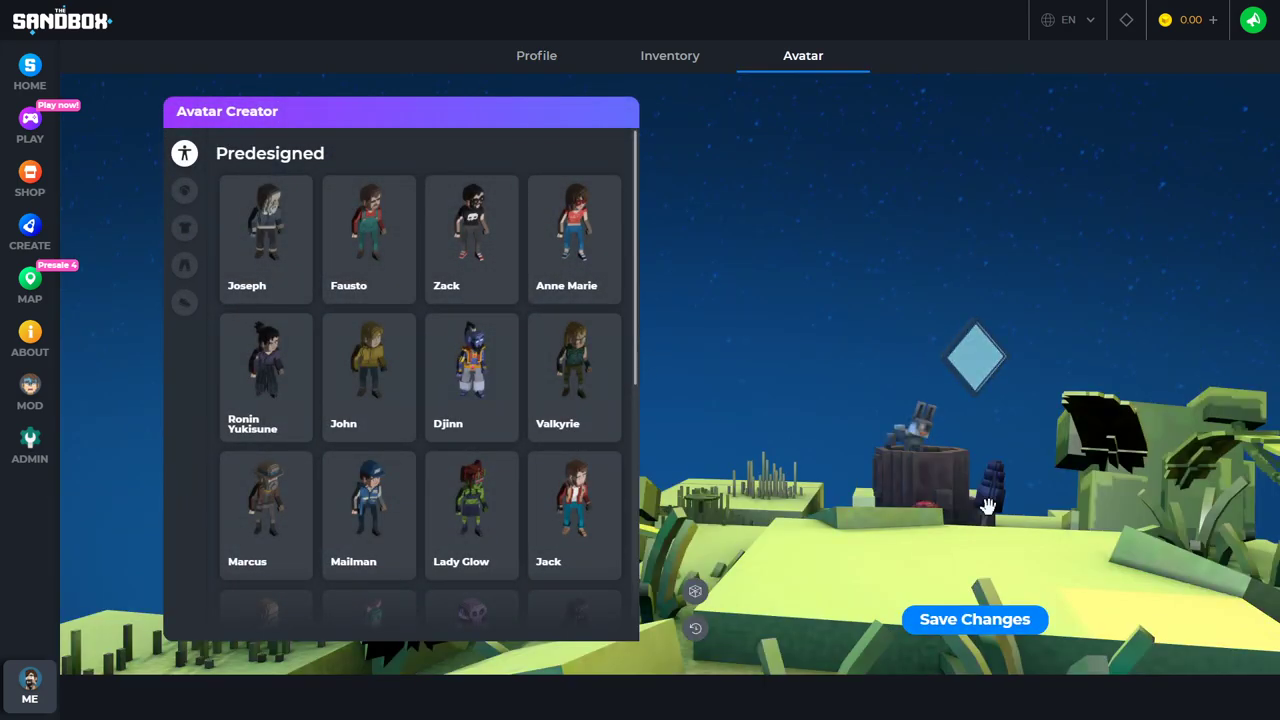
left_click(184, 227)
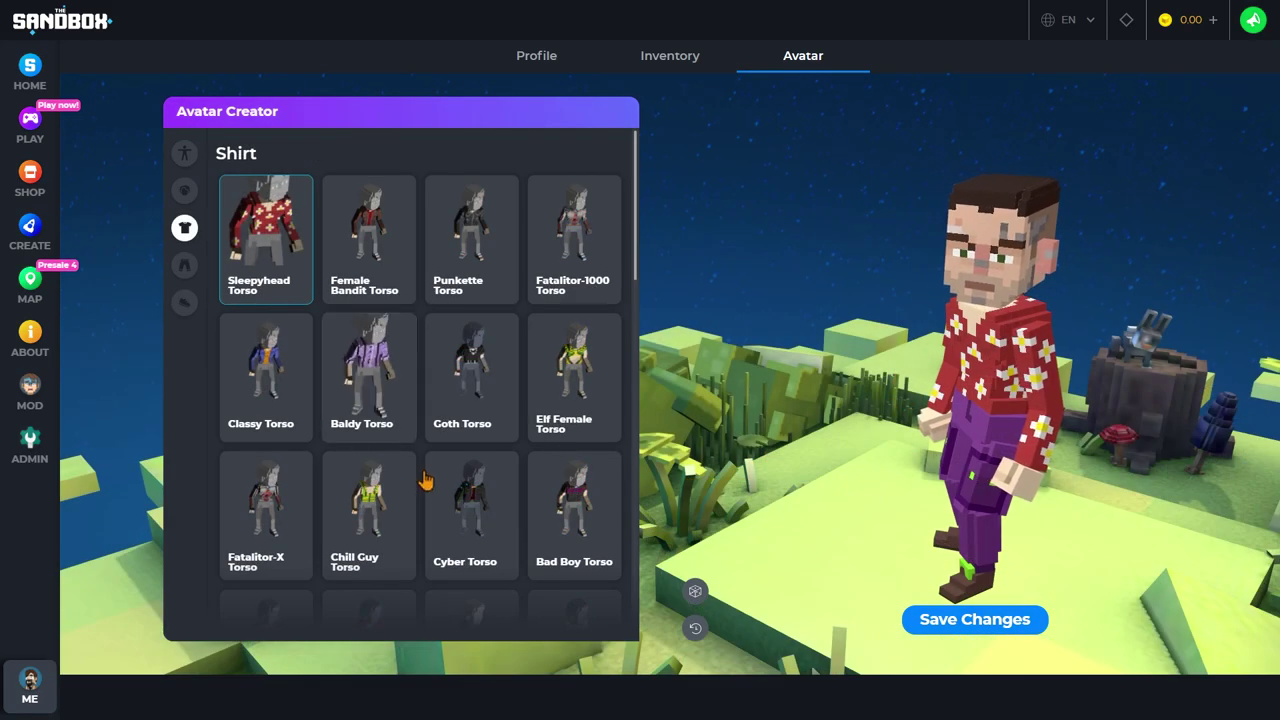
left_click(432, 484)
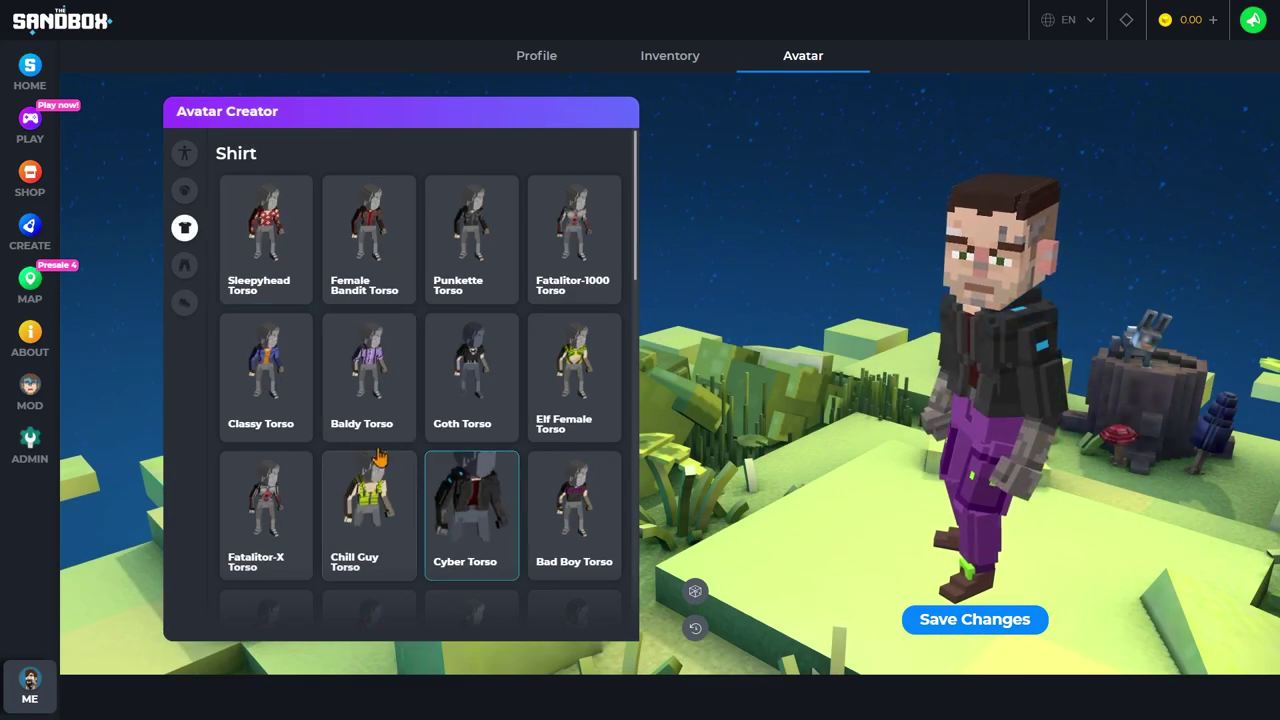
Browse the pants, then reset the avatar to its original parts.
left_click(184, 264)
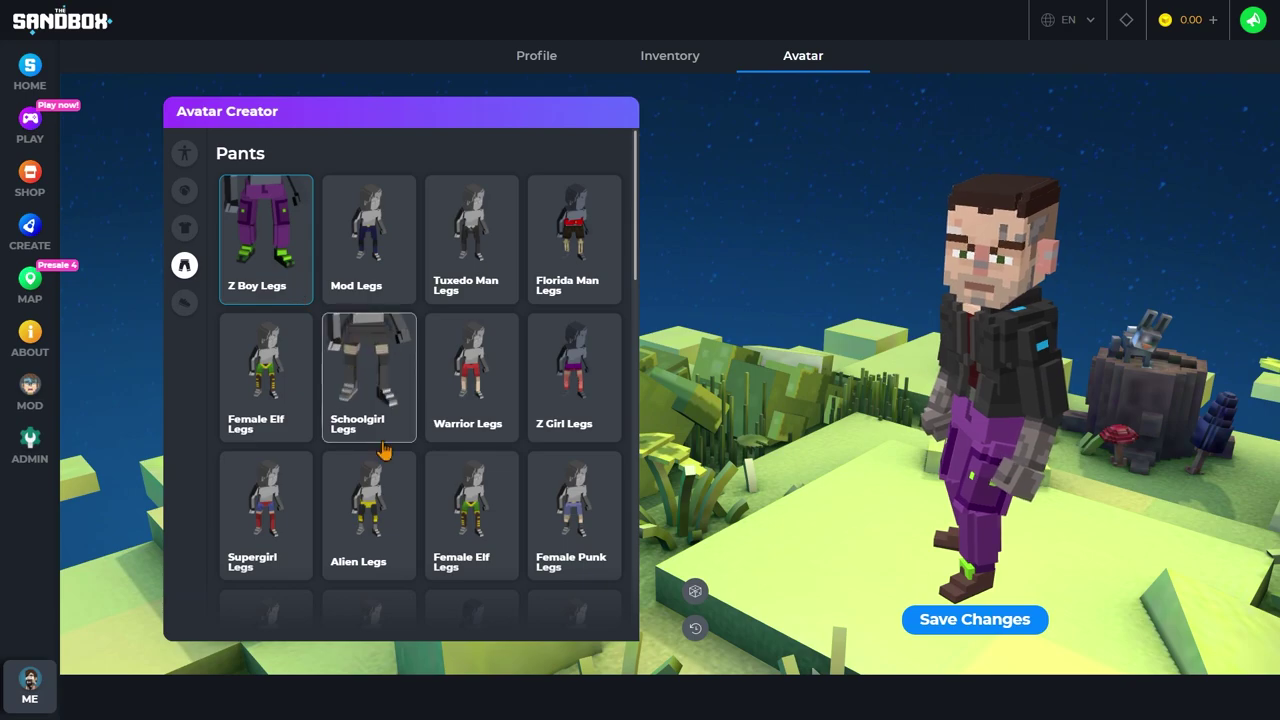
scroll(383, 451, "down", 4)
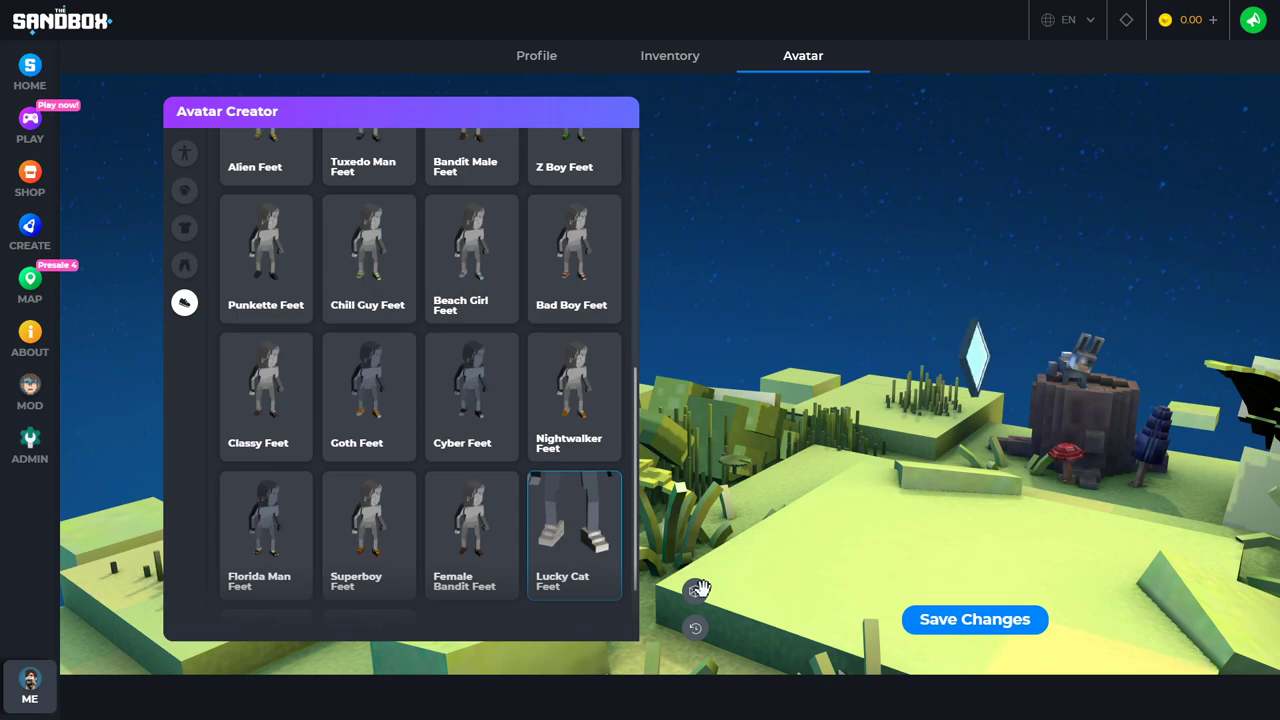
left_click_drag(810, 562, 886, 555)
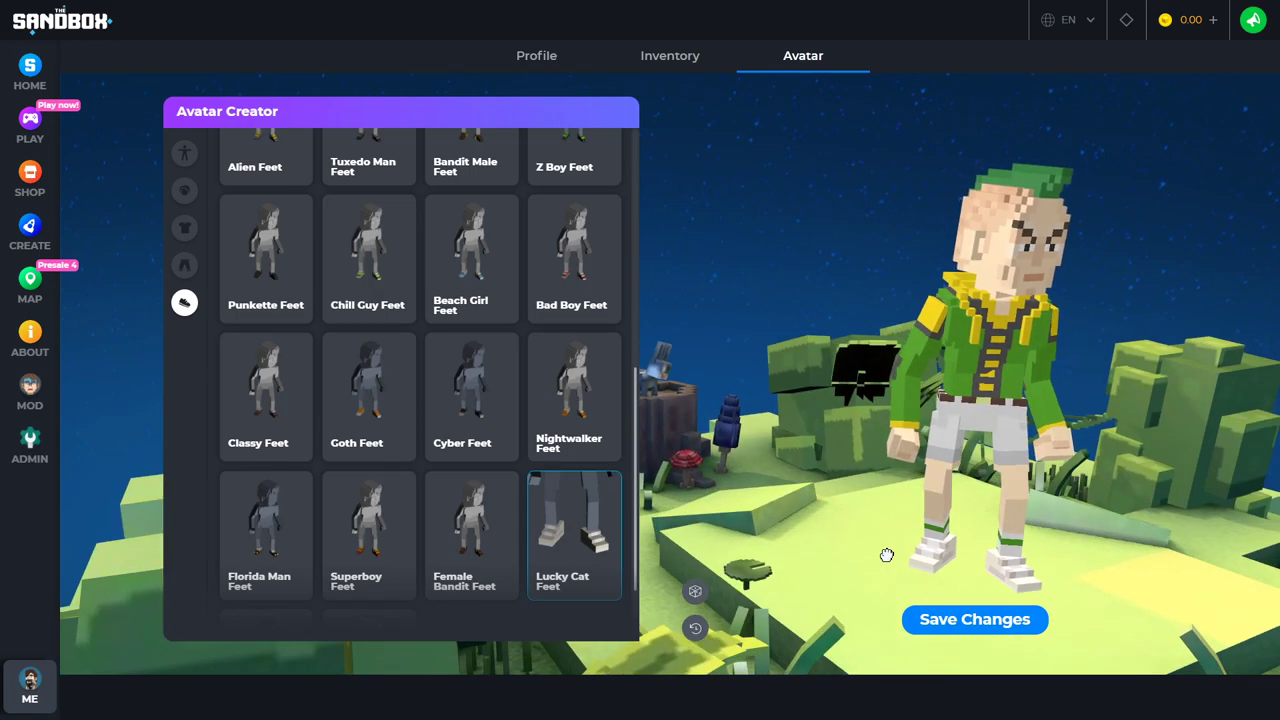
left_click(696, 629)
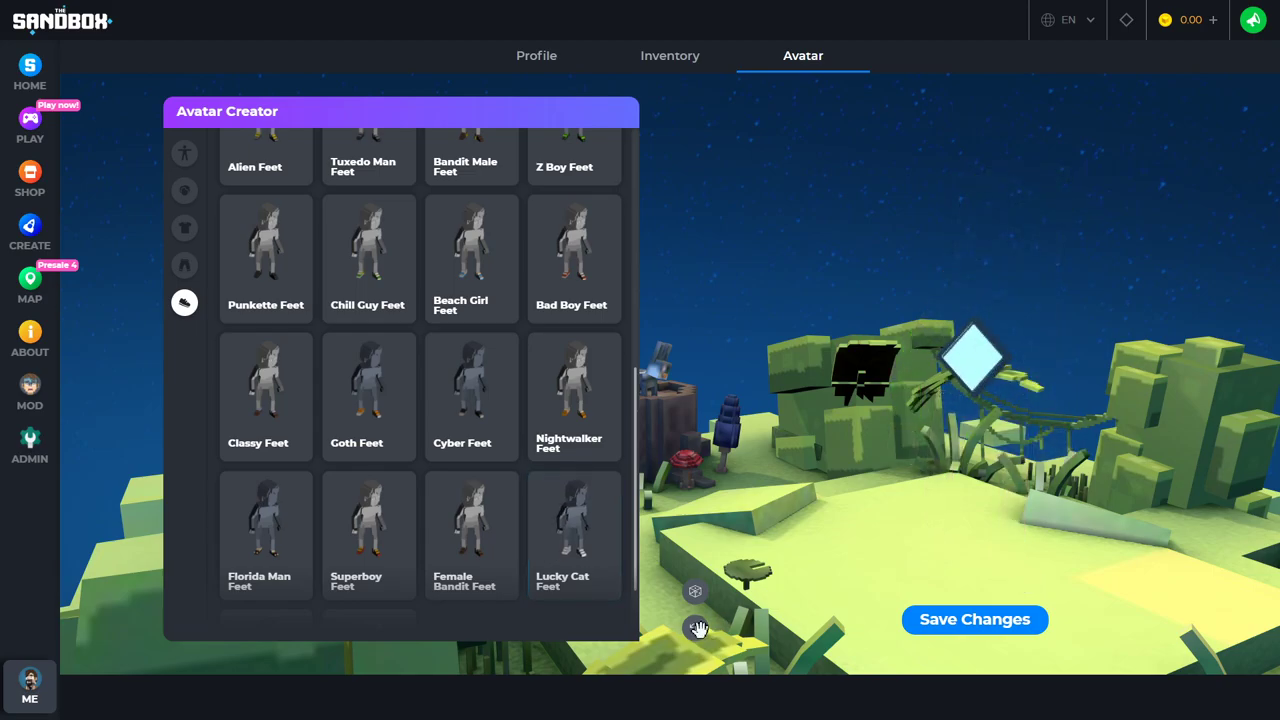